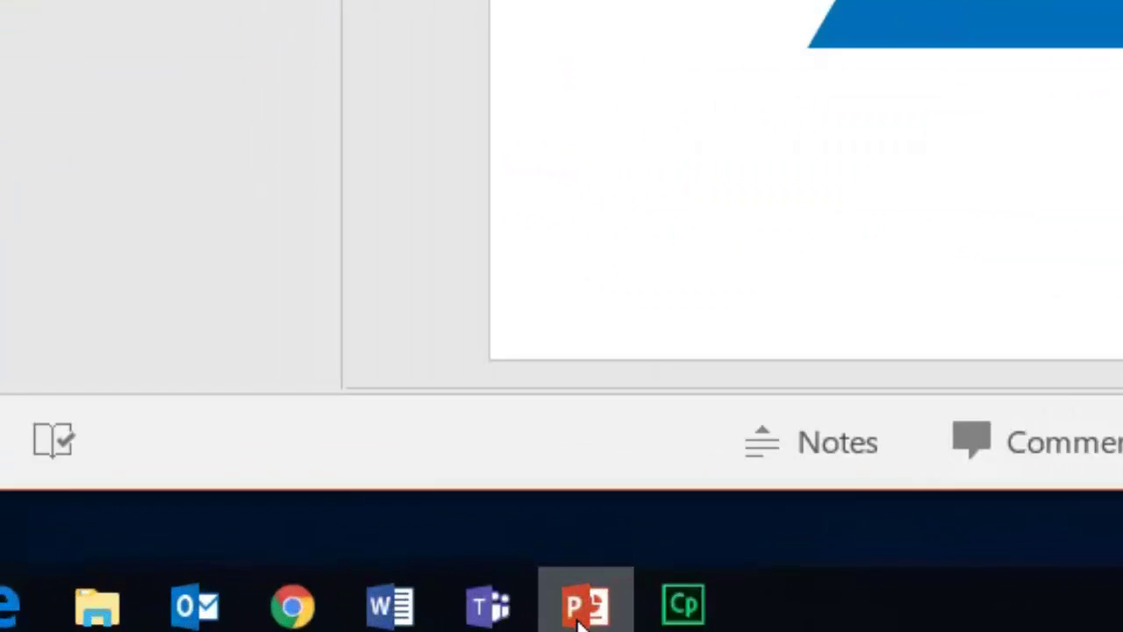
Step: Open ImprovedPowerPointTimers.pptx from the Recent files list alongside the AIS template
{"action": "mouse_move", "coordinate": [356, 619]}
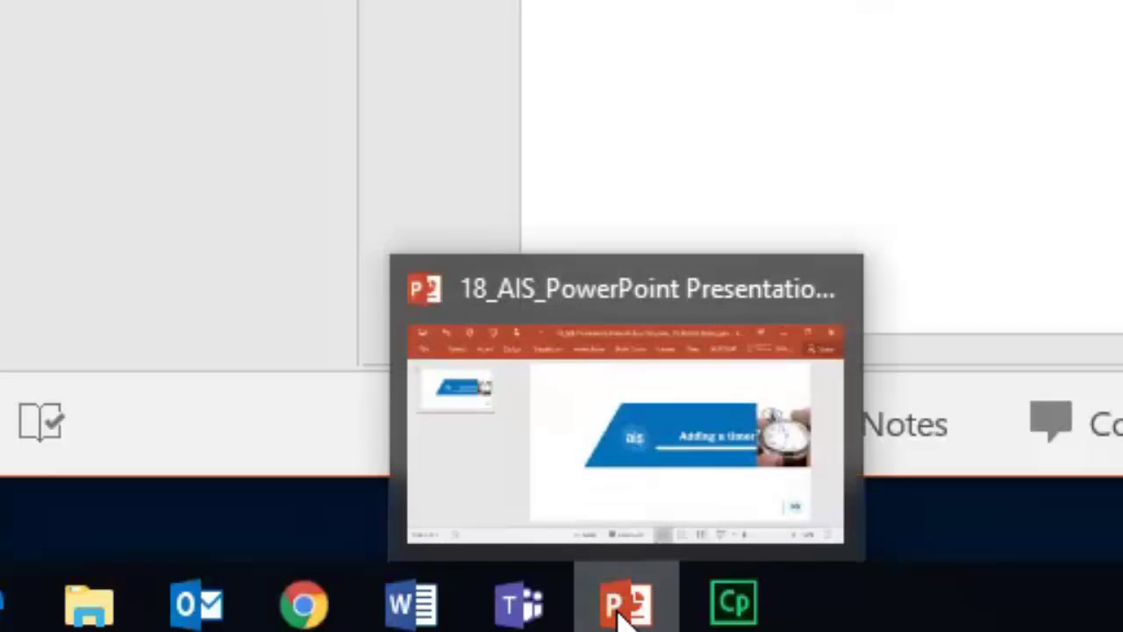
{"action": "left_click", "coordinate": [622, 615]}
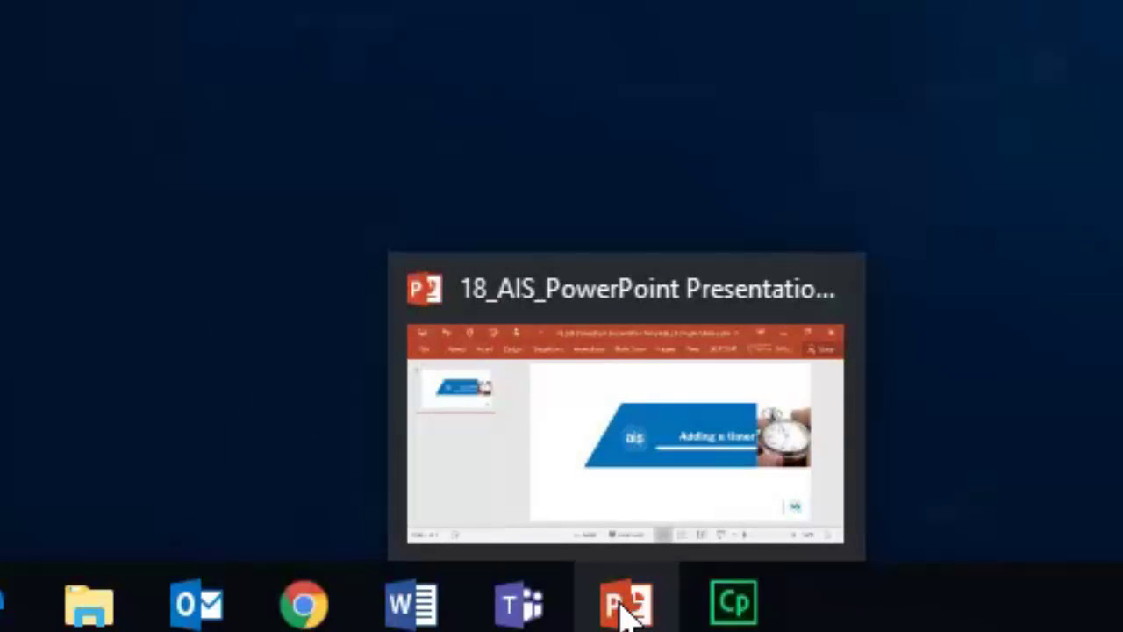
{"action": "left_click", "coordinate": [622, 615]}
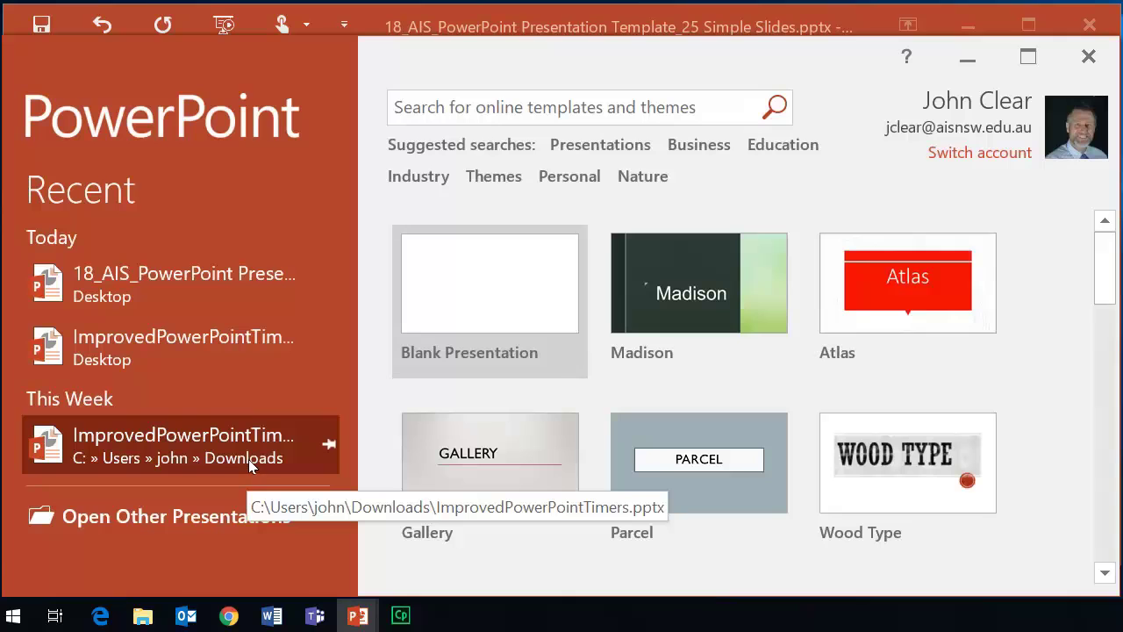
{"action": "left_click", "coordinate": [217, 340]}
Step: Browse the timers deck to the cream button timers slide, comparing it with the yellow button slide
{"action": "scroll", "coordinate": [173, 255], "scroll_direction": "down", "scroll_amount": 5}
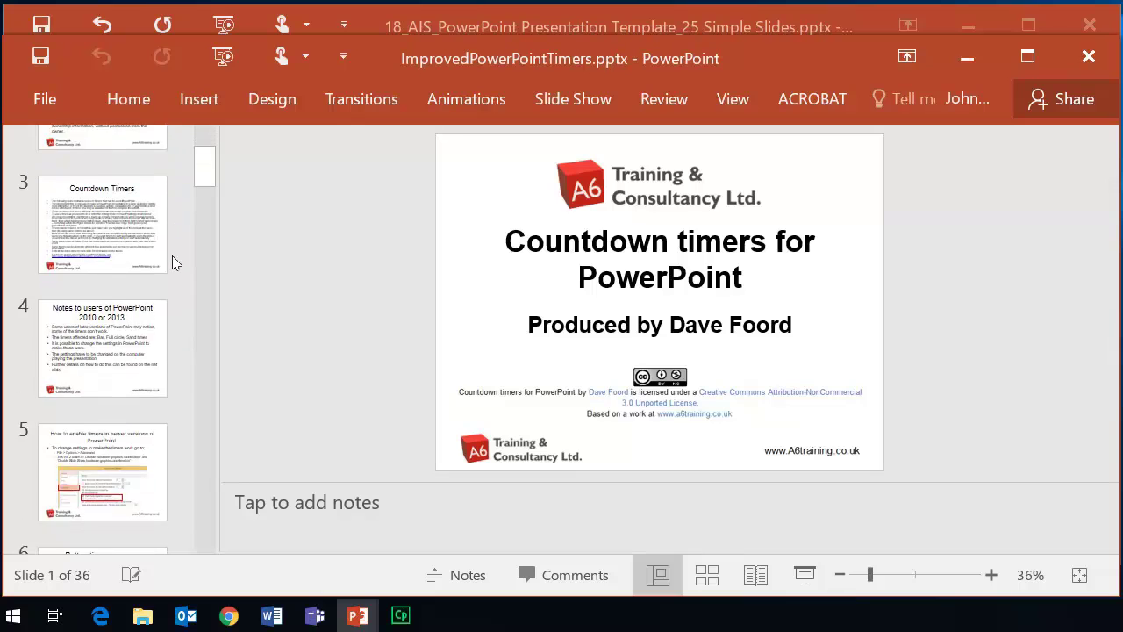
{"action": "scroll", "coordinate": [172, 253], "scroll_direction": "down", "scroll_amount": 2}
{"action": "left_click", "coordinate": [122, 199]}
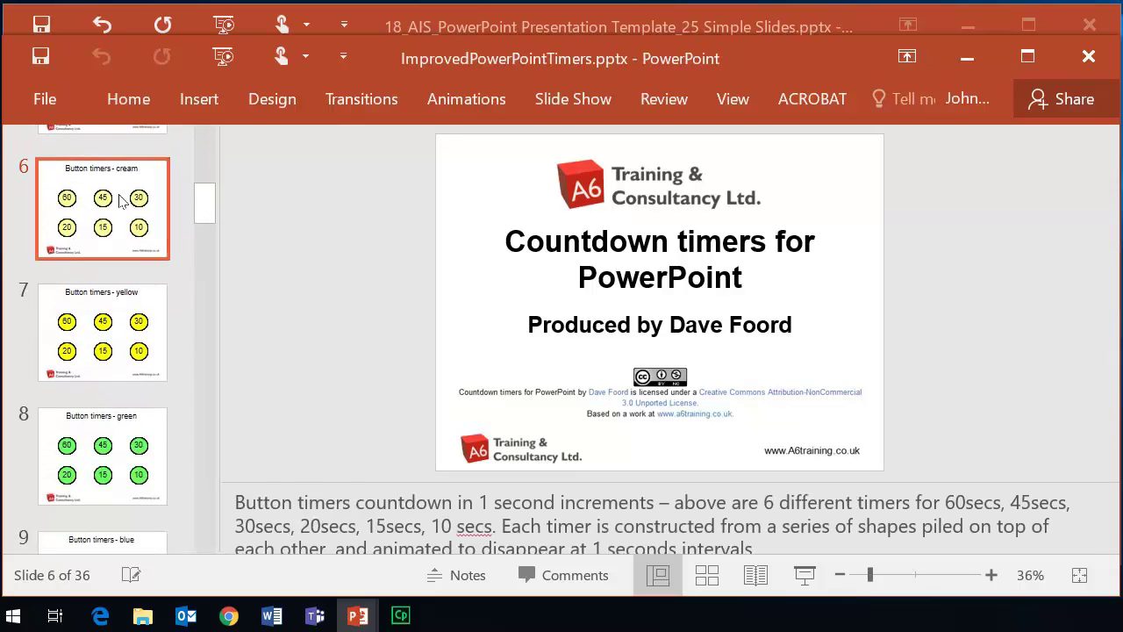
{"action": "left_click", "coordinate": [143, 326]}
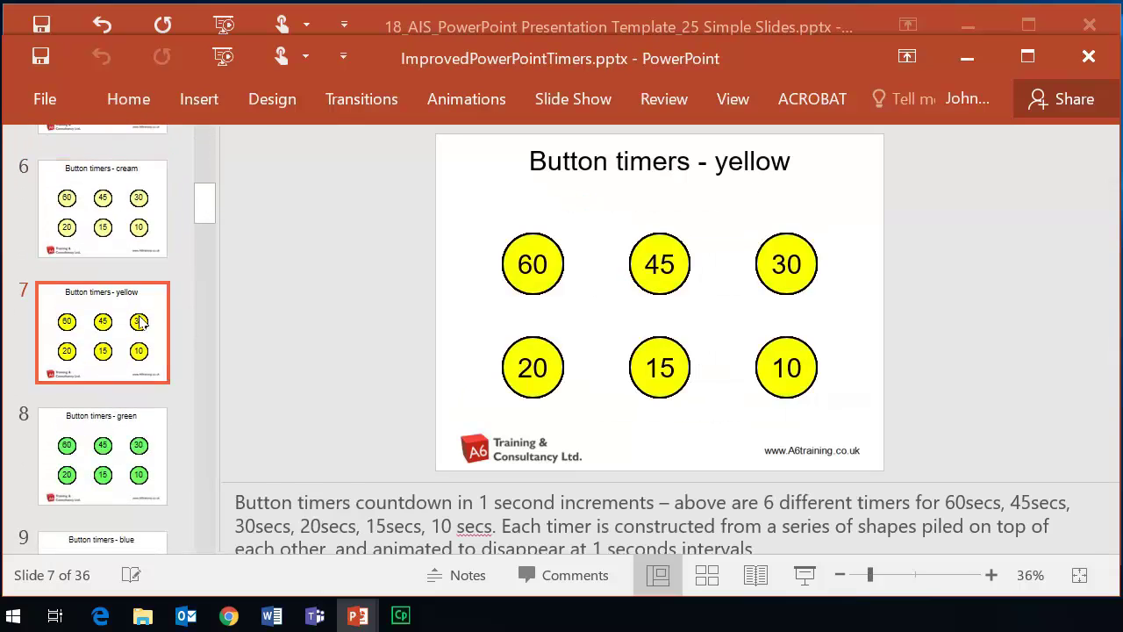
{"action": "left_click", "coordinate": [104, 227]}
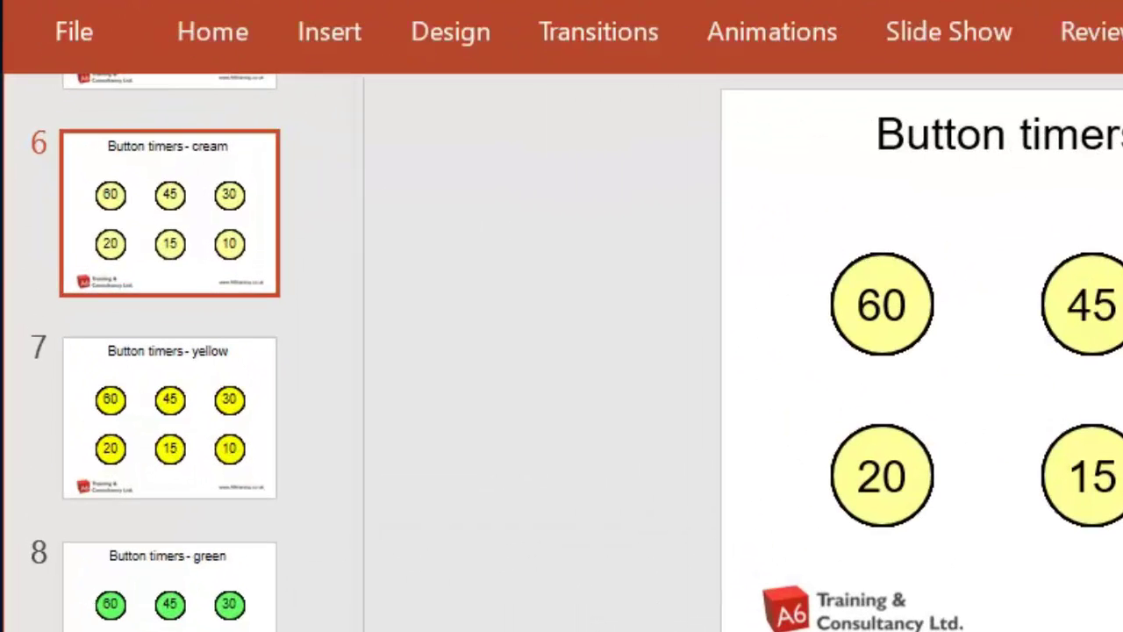
Step: Select every shape of the 60 button timer and paste it onto the AIS 'Adding a timer' slide
{"action": "left_click", "coordinate": [865, 336]}
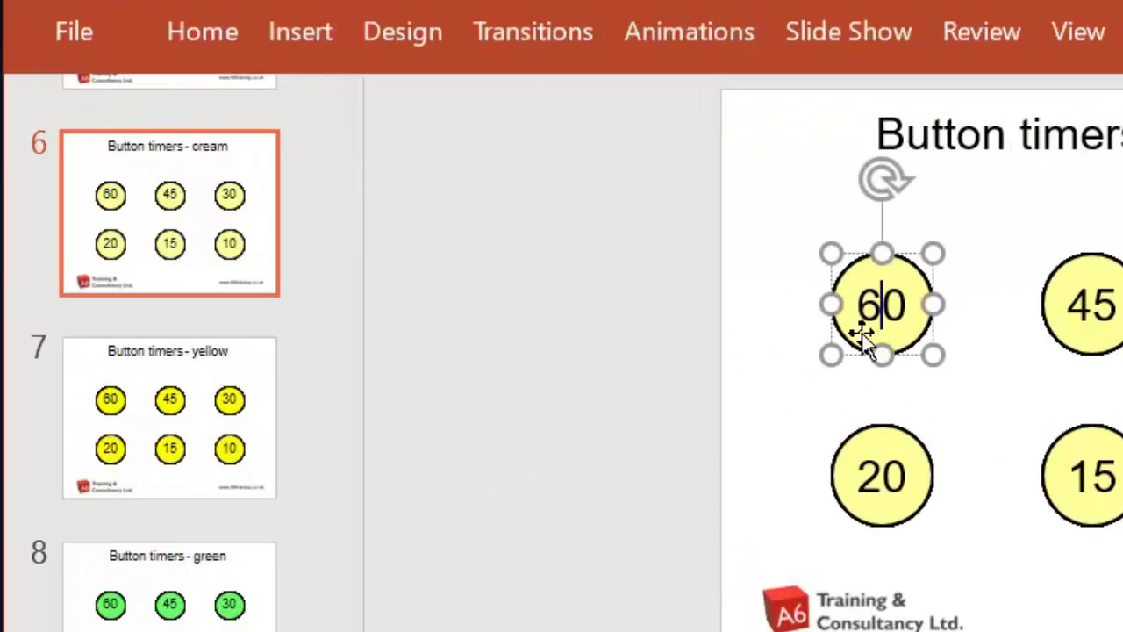
{"action": "left_click", "coordinate": [772, 168]}
{"action": "left_click", "coordinate": [765, 253]}
{"action": "left_click_drag", "start_coordinate": [771, 227], "coordinate": [980, 480]}
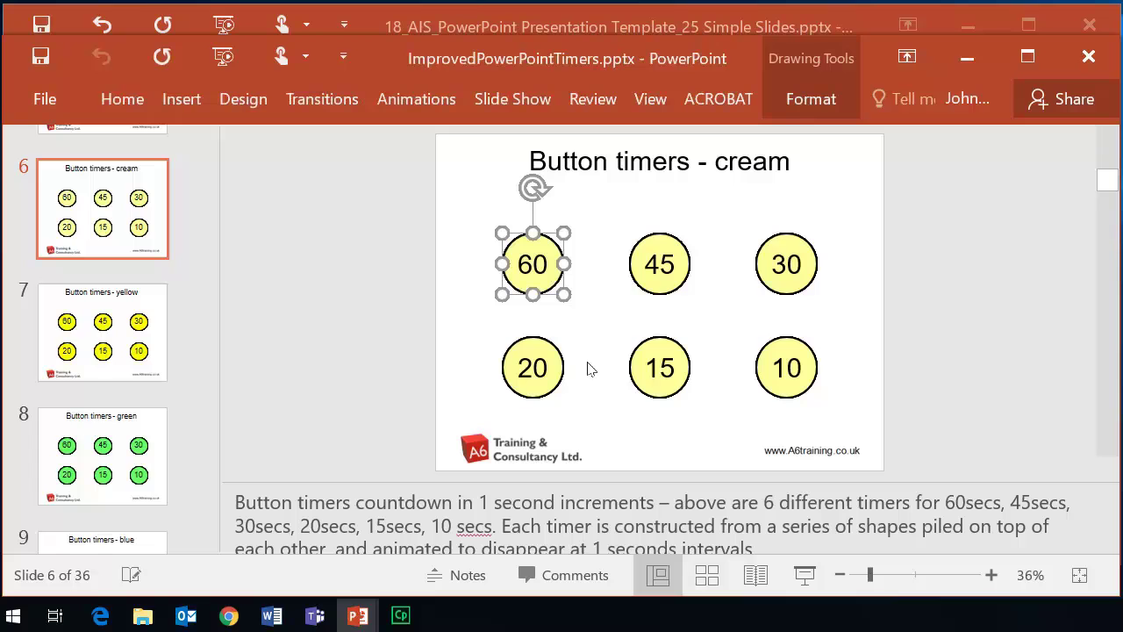
{"action": "key", "text": "alt+Tab"}
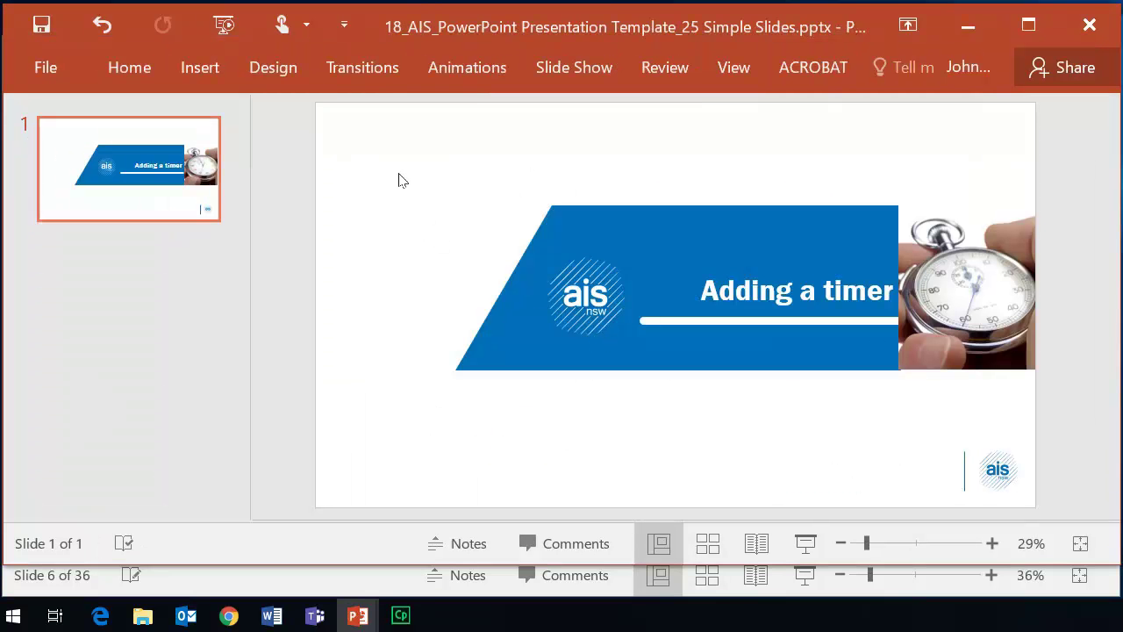
{"action": "key", "text": "ctrl+v"}
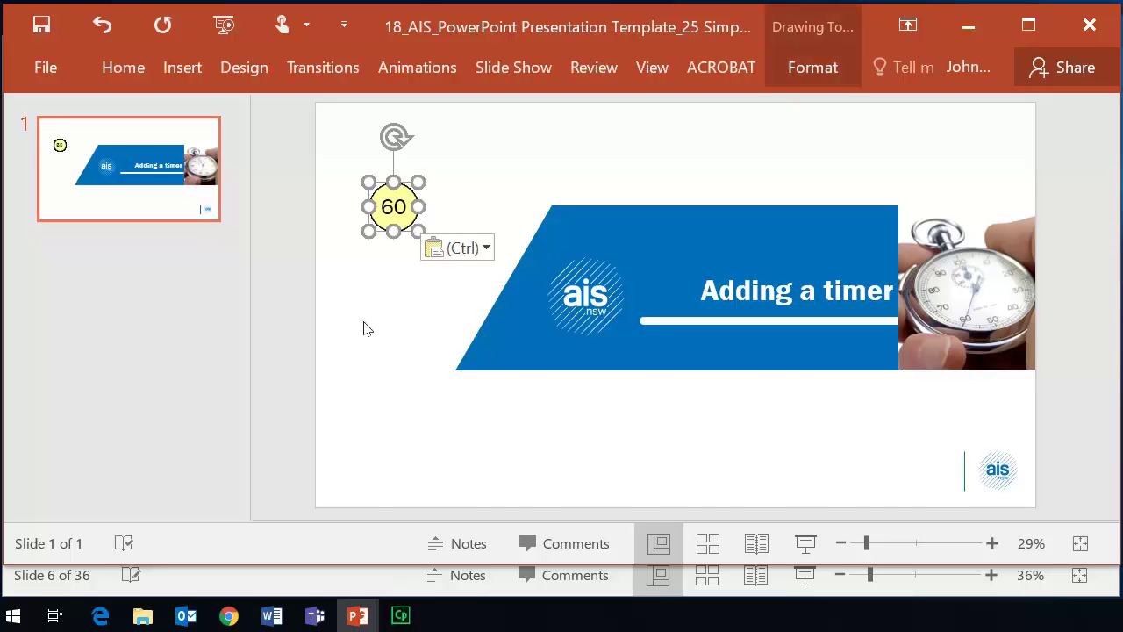
{"action": "key", "text": "alt+Tab"}
{"action": "scroll", "coordinate": [136, 336], "scroll_direction": "down", "scroll_amount": 3}
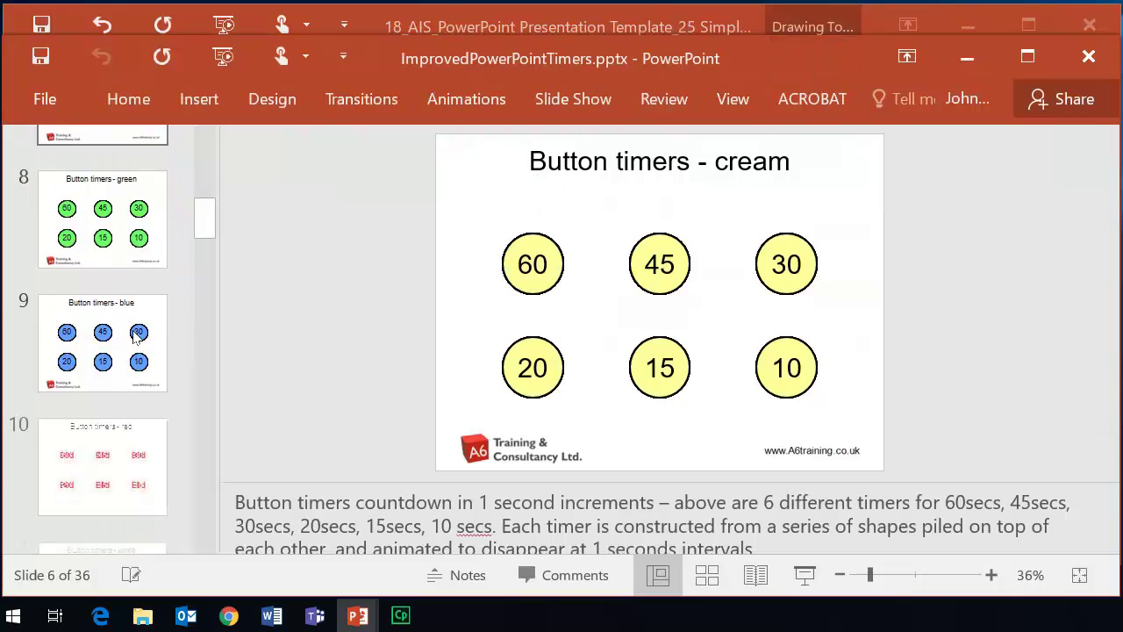
Step: Go to the 1 minute bar timer slide and try selecting its End label and bar
{"action": "scroll", "coordinate": [136, 336], "scroll_direction": "down", "scroll_amount": 5}
{"action": "left_click", "coordinate": [114, 296]}
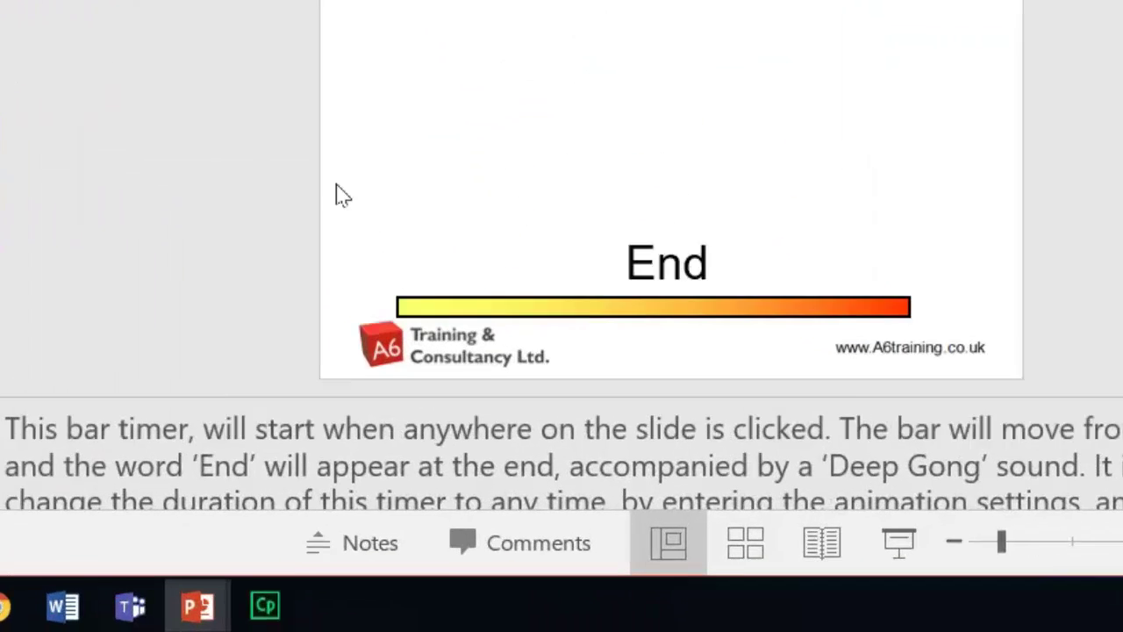
{"action": "left_click_drag", "start_coordinate": [444, 345], "coordinate": [859, 454]}
{"action": "left_click_drag", "start_coordinate": [1041, 309], "coordinate": [1044, 323]}
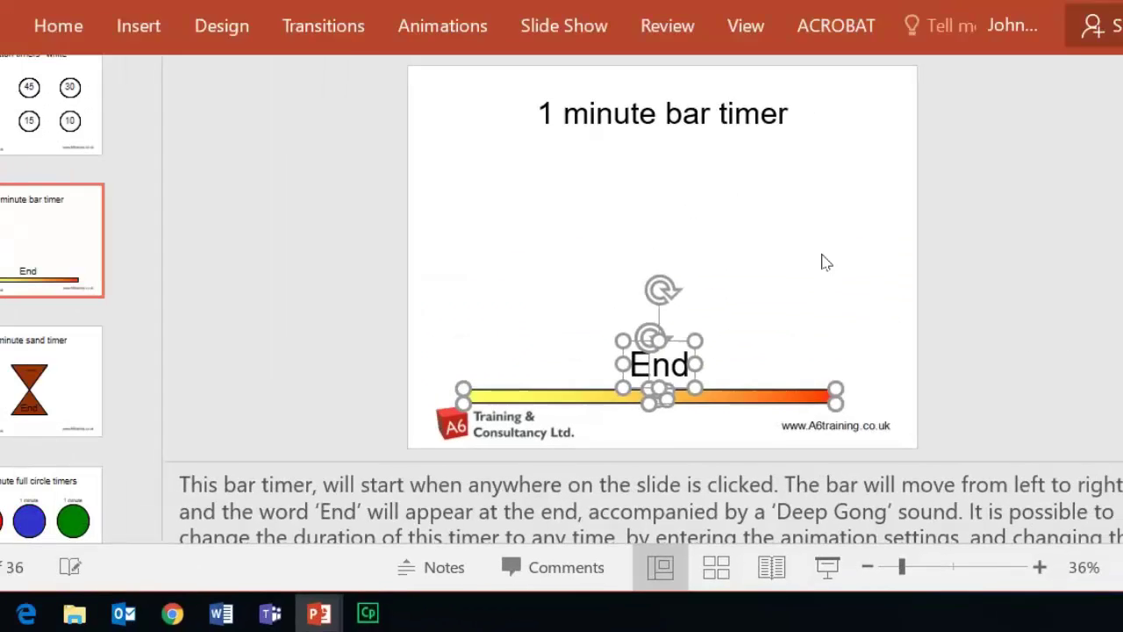
{"action": "left_click", "coordinate": [265, 186]}
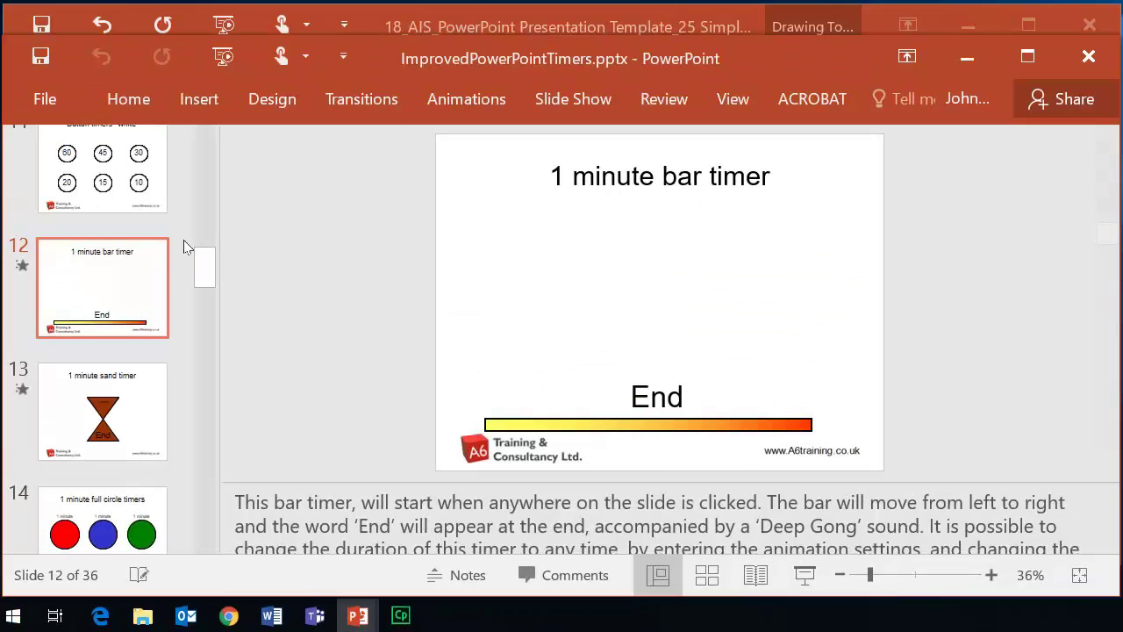
{"action": "left_click_drag", "start_coordinate": [197, 279], "coordinate": [180, 151]}
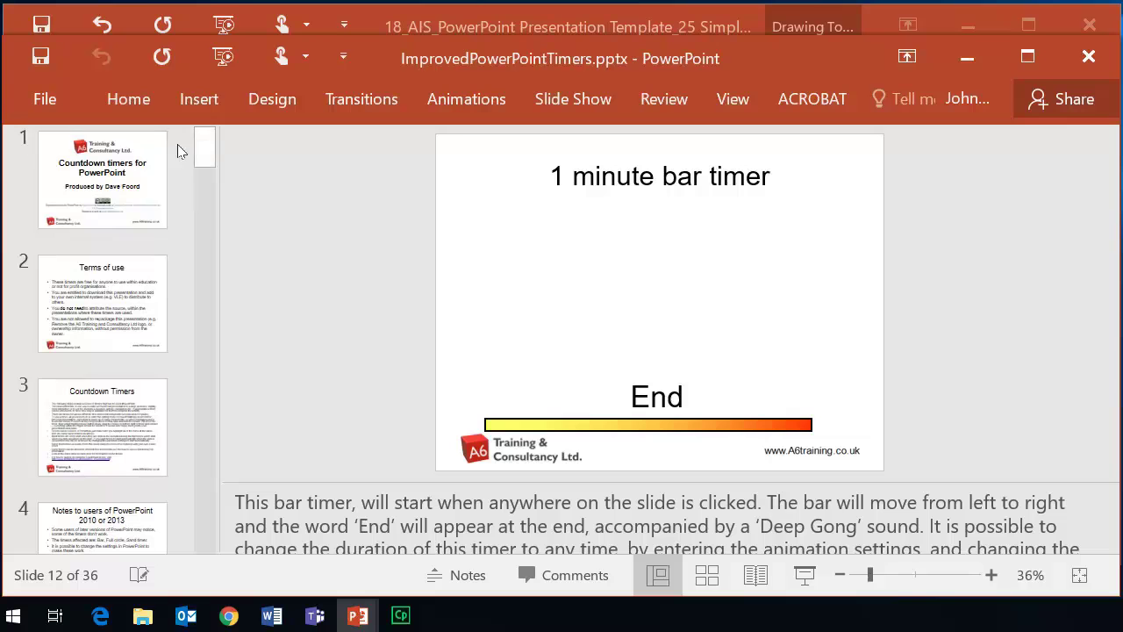
Step: Check the Terms of use slide, then select the End label and gradient bar together
{"action": "left_click", "coordinate": [96, 307]}
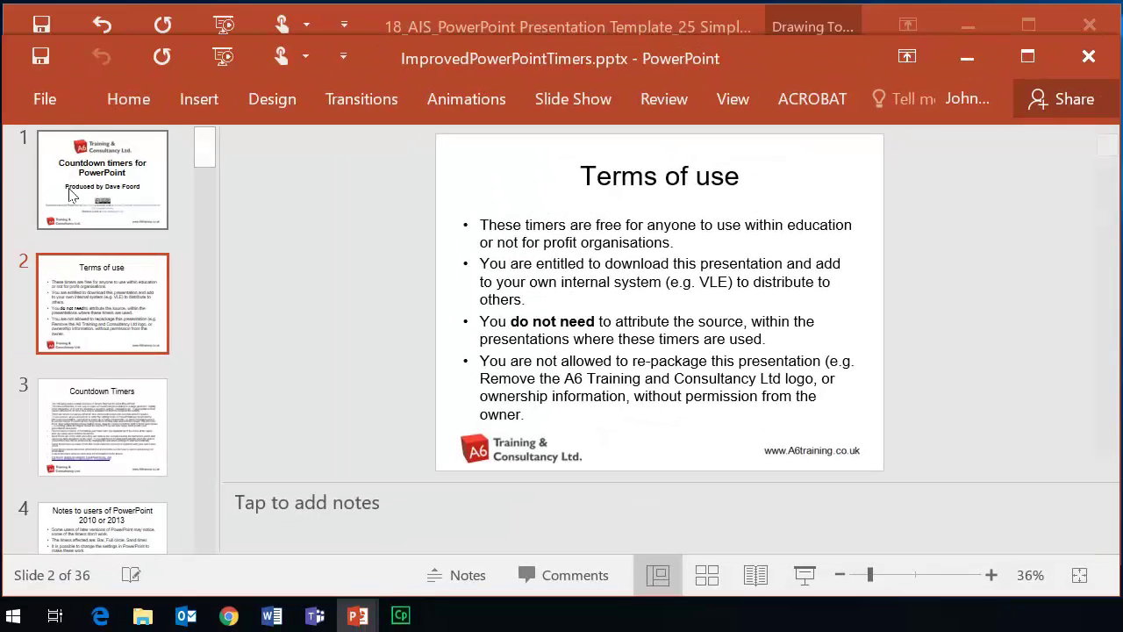
{"action": "scroll", "coordinate": [117, 325], "scroll_direction": "down", "scroll_amount": 5}
{"action": "scroll", "coordinate": [116, 325], "scroll_direction": "down", "scroll_amount": 6}
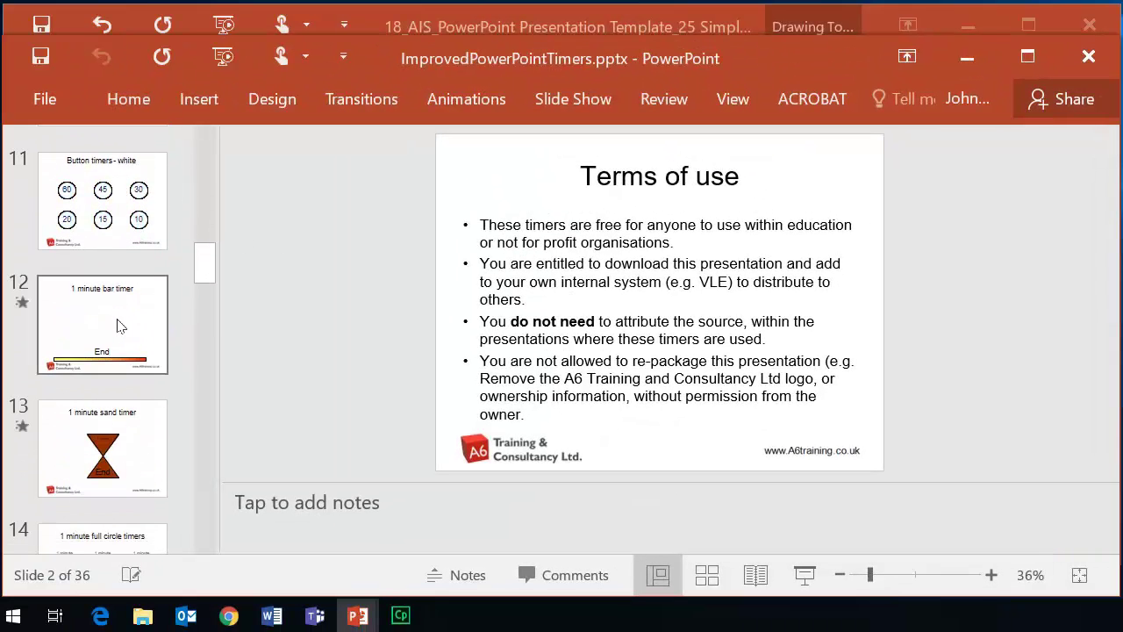
{"action": "left_click", "coordinate": [100, 260]}
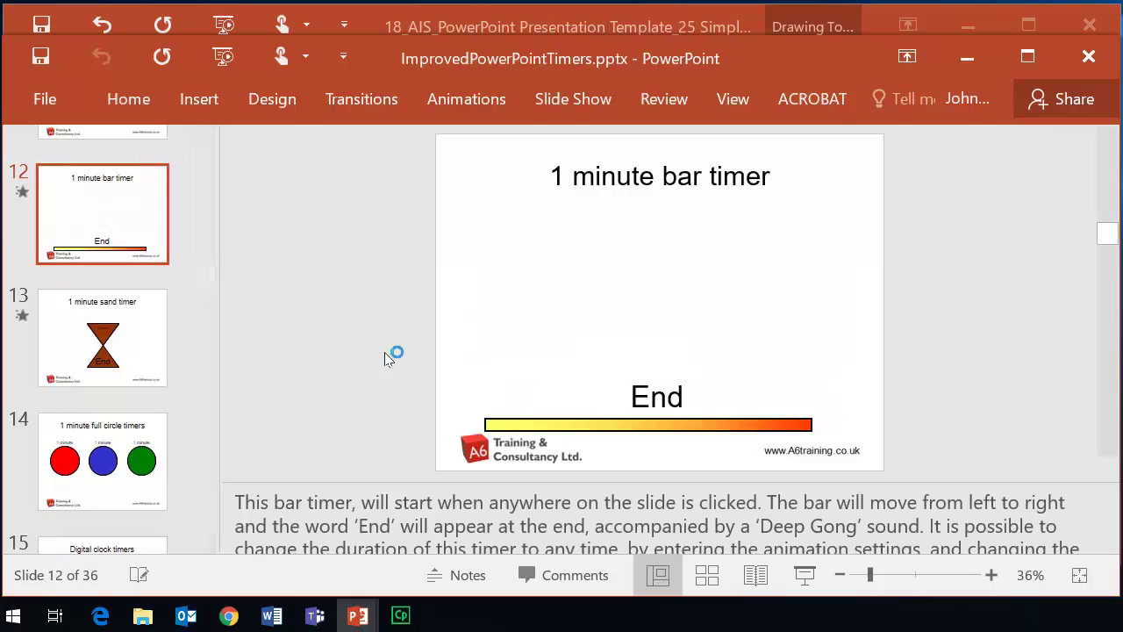
{"action": "left_click_drag", "start_coordinate": [566, 390], "coordinate": [855, 463]}
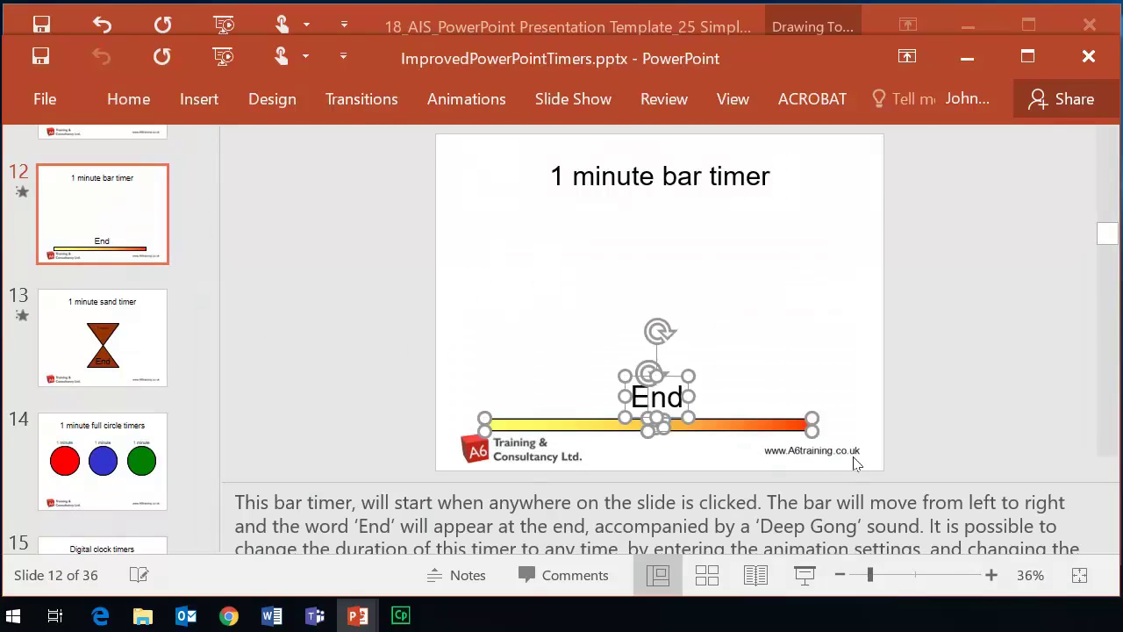
Step: Paste the gradient bar and End label onto the AIS slide and move them below the blue banner
{"action": "key", "text": "alt+Tab"}
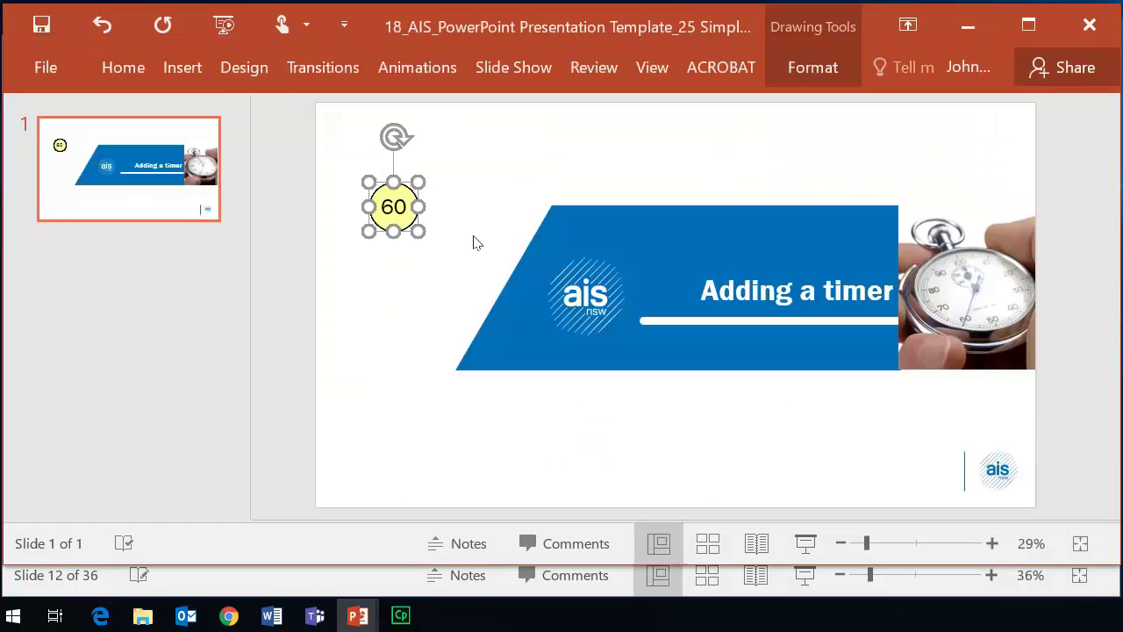
{"action": "left_click", "coordinate": [438, 441]}
{"action": "key", "text": "ctrl+v"}
{"action": "left_click", "coordinate": [386, 340]}
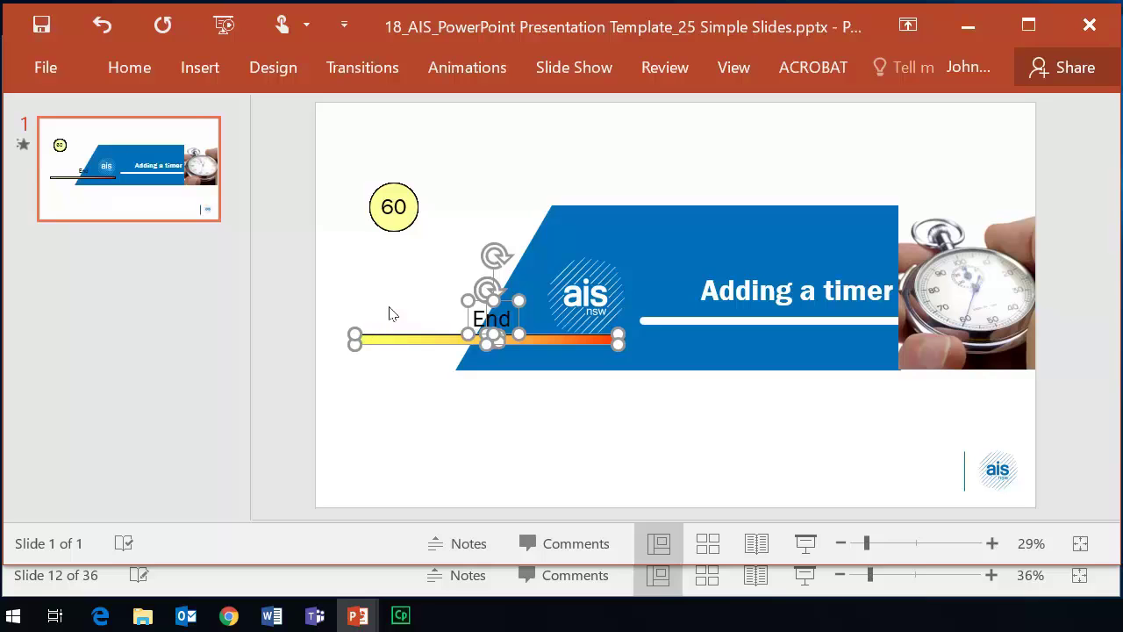
{"action": "key", "text": "Down"}
{"action": "key", "text": "Down"}
{"action": "key", "text": "Down"}
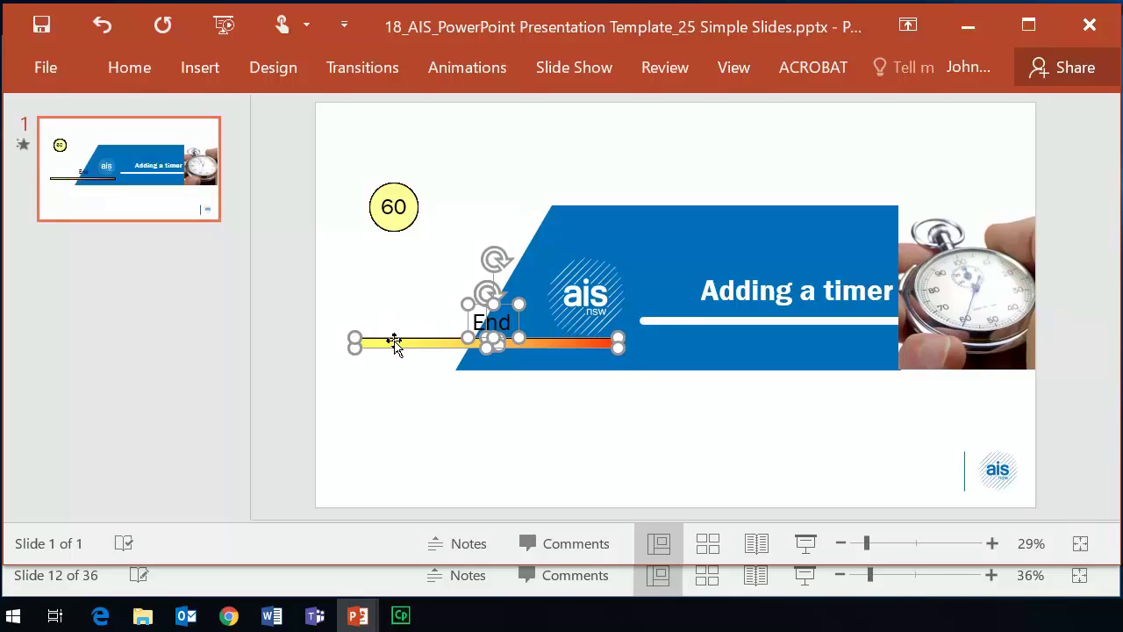
{"action": "left_click_drag", "start_coordinate": [393, 342], "coordinate": [608, 457]}
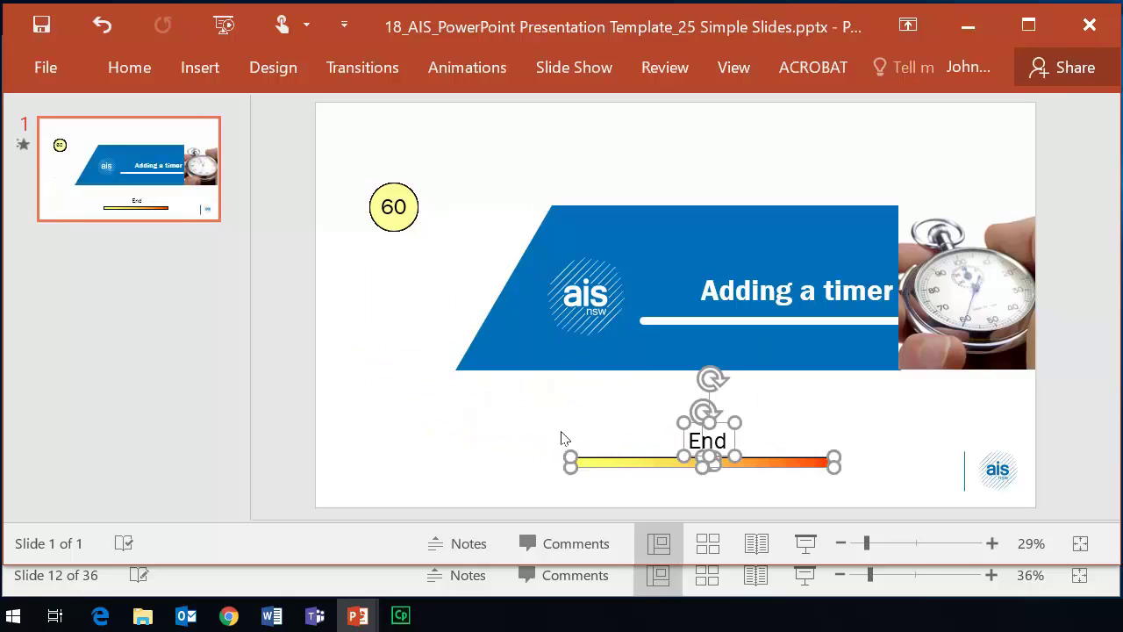
{"action": "left_click", "coordinate": [473, 425]}
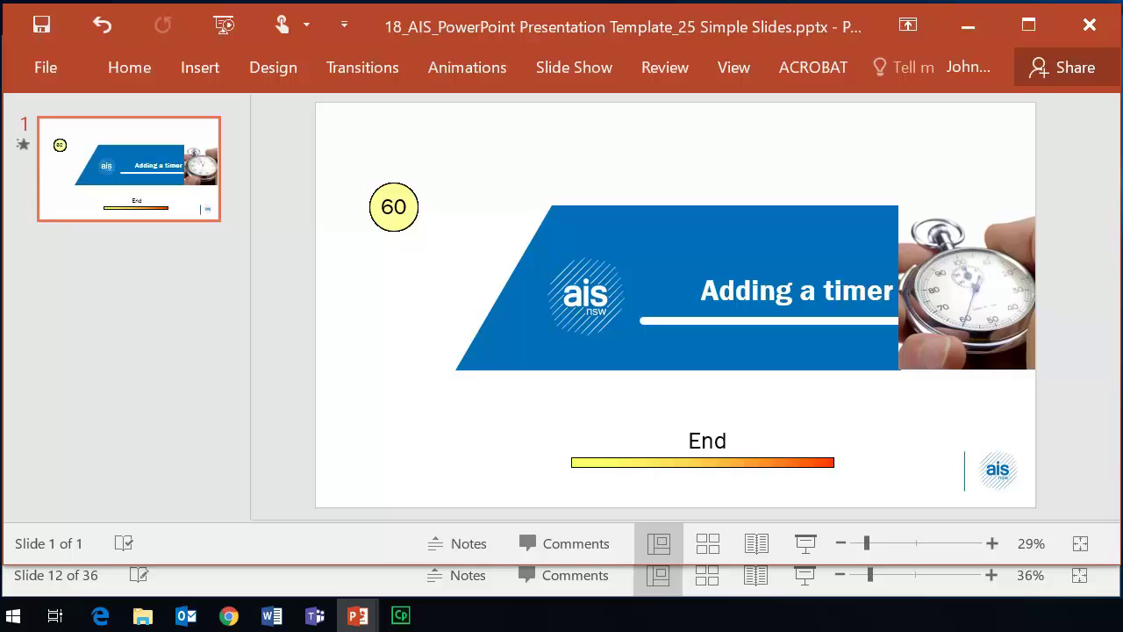
{"action": "left_click", "coordinate": [612, 462]}
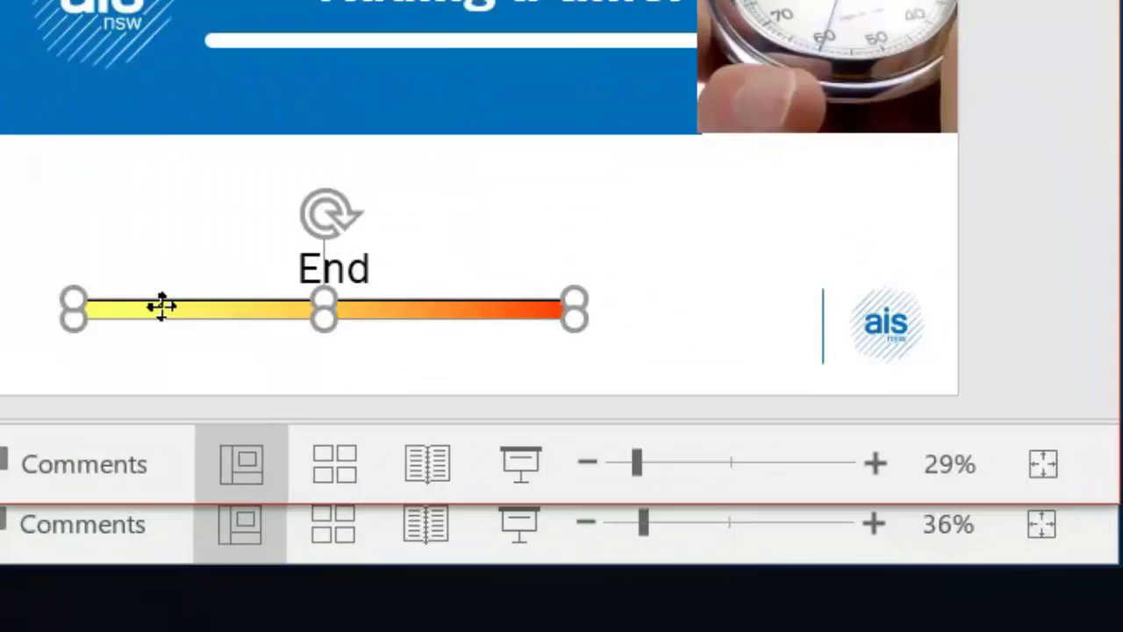
Step: In Format Shape, set the bar's gradient stops to light blue on the left and Dark Blue, Text 2 on the right
{"action": "right_click", "coordinate": [616, 466]}
{"action": "left_click", "coordinate": [279, 290]}
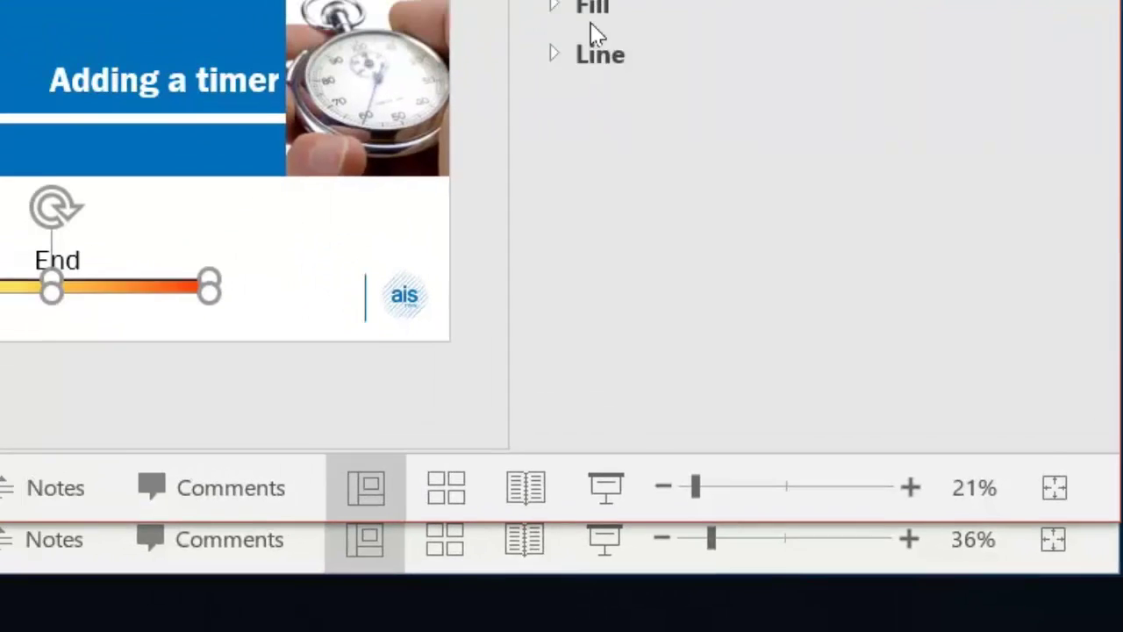
{"action": "left_click", "coordinate": [617, 37]}
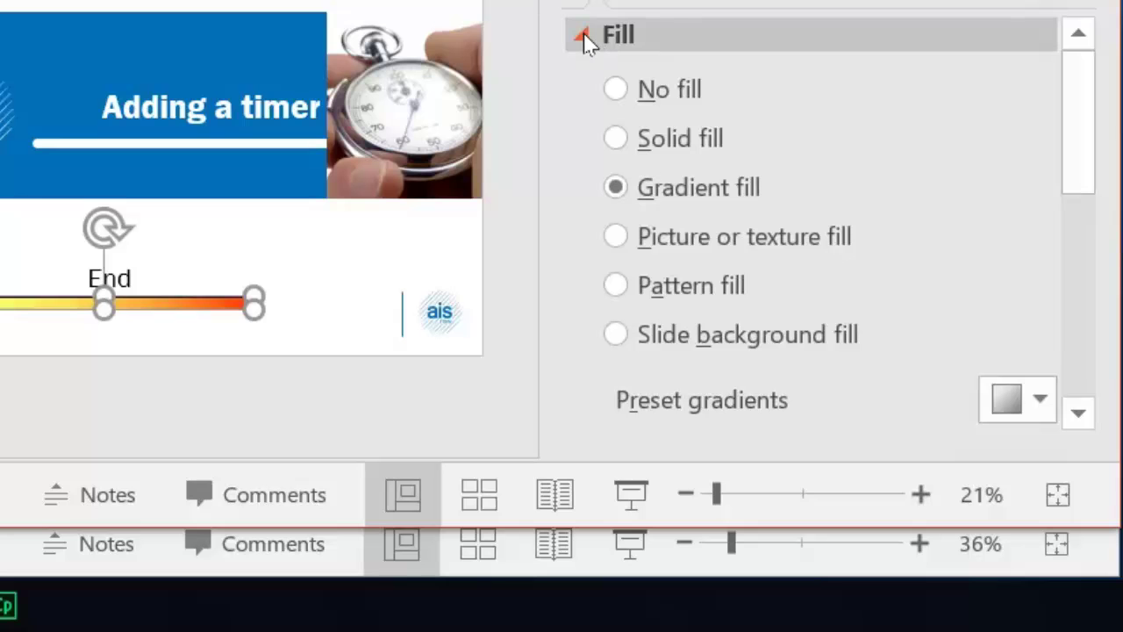
{"action": "left_click_drag", "start_coordinate": [1064, 138], "coordinate": [1061, 285]}
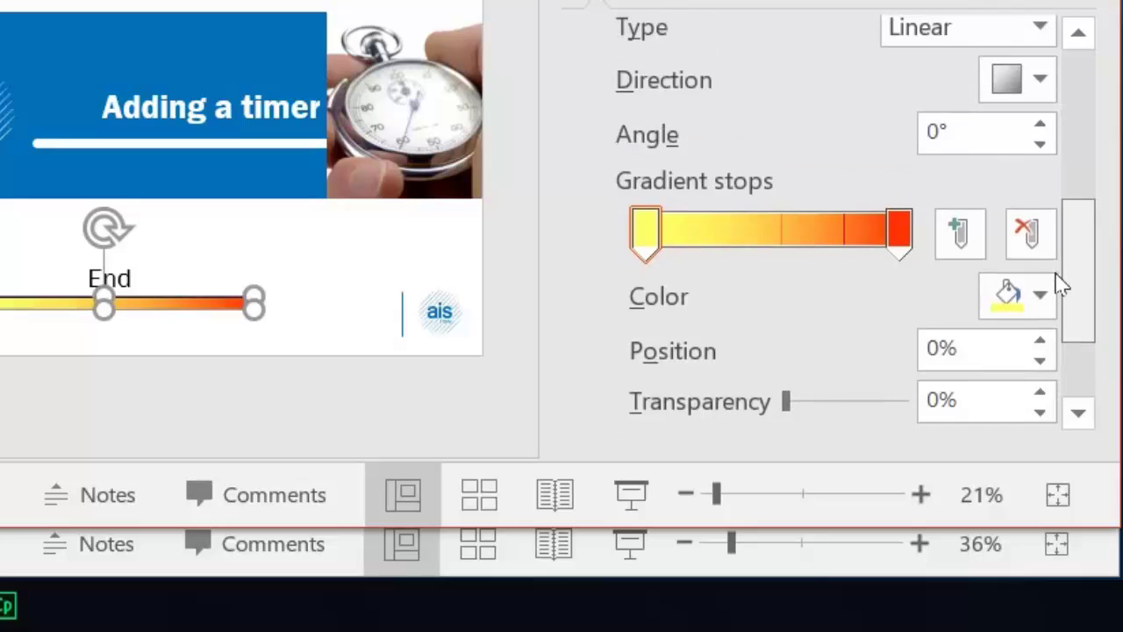
{"action": "left_click", "coordinate": [649, 237]}
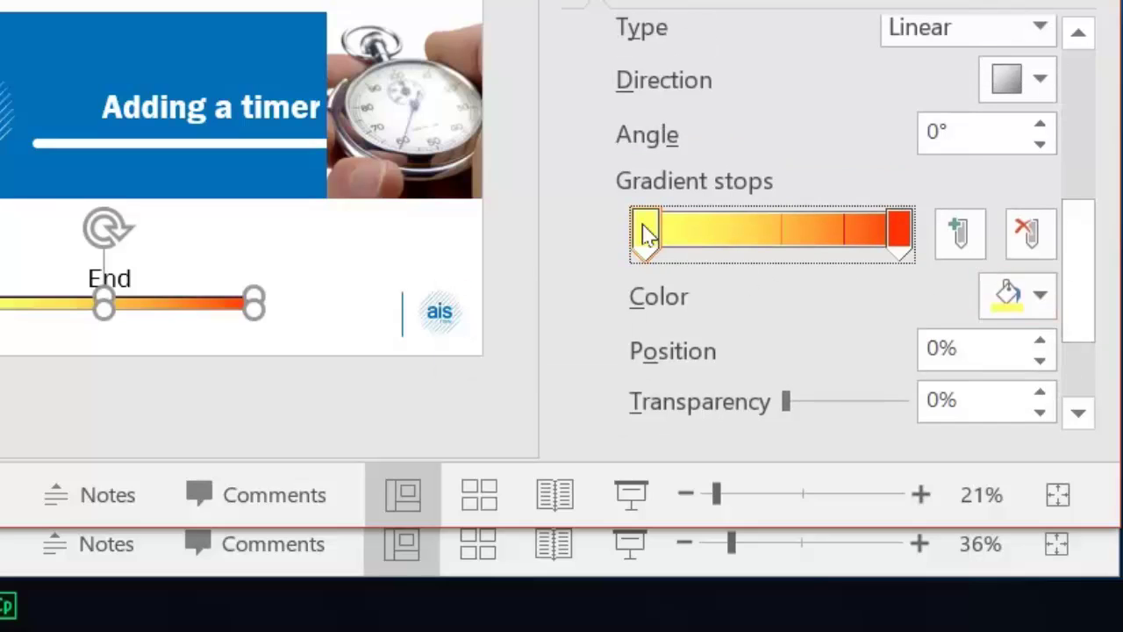
{"action": "left_click", "coordinate": [1039, 296]}
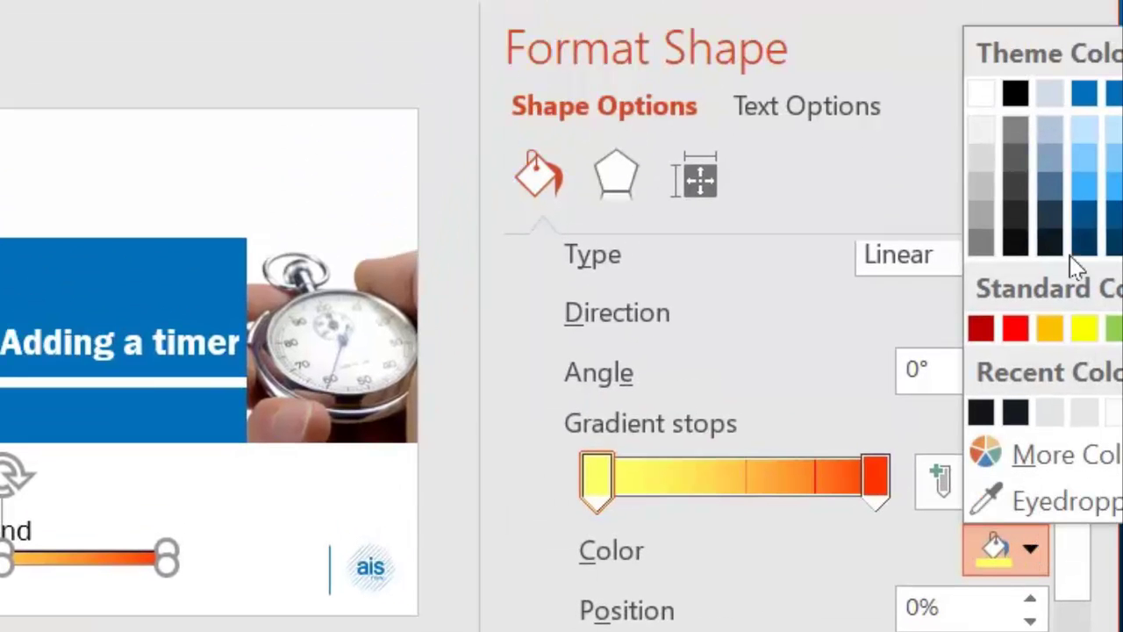
{"action": "left_click", "coordinate": [1114, 160]}
{"action": "left_click", "coordinate": [878, 500]}
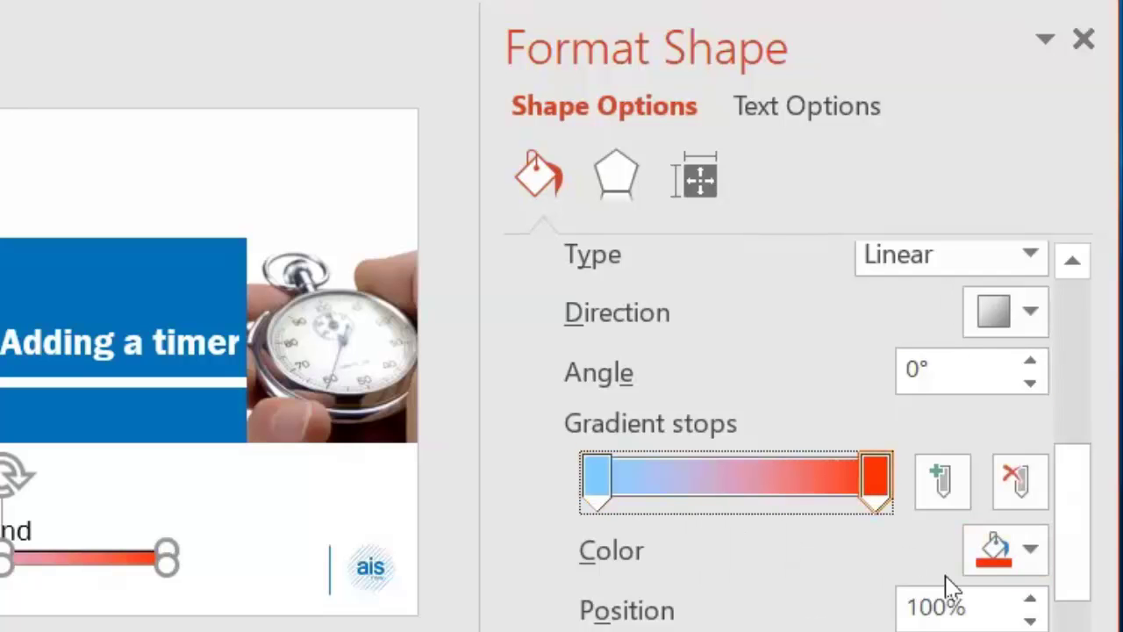
{"action": "left_click", "coordinate": [1032, 553]}
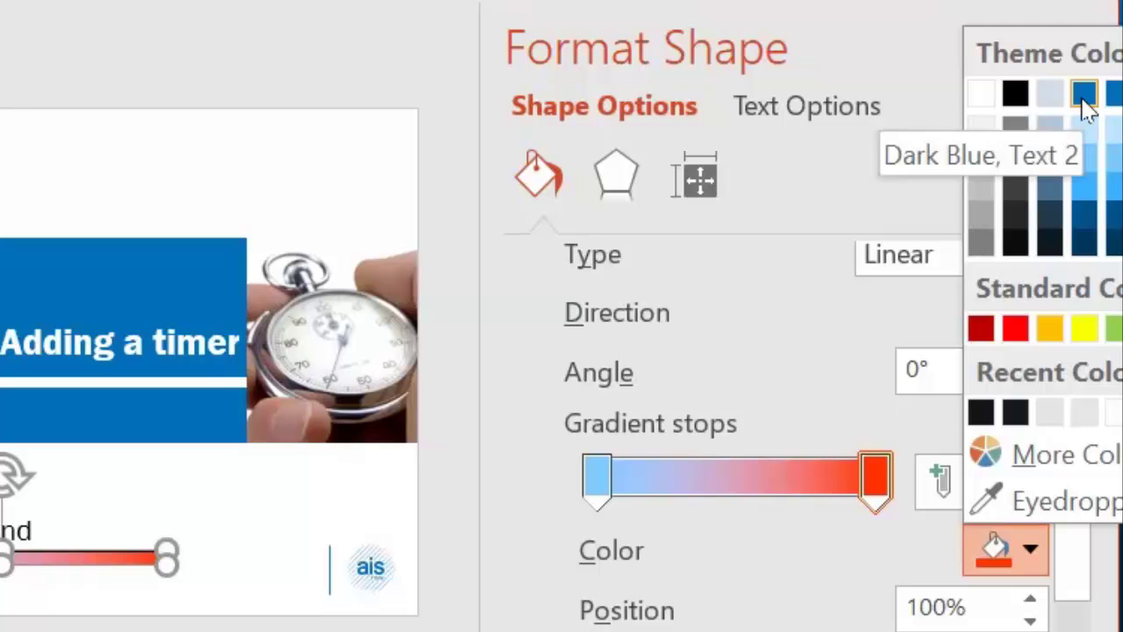
{"action": "left_click", "coordinate": [1093, 93]}
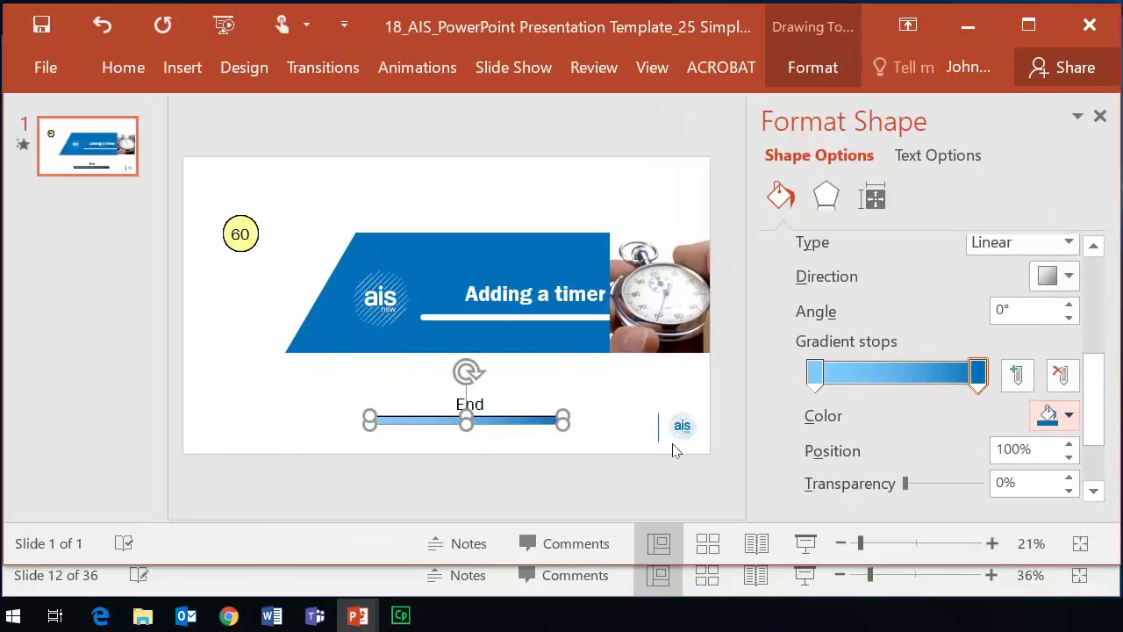
Step: Change the bar's End label text to 'Finish'
{"action": "left_click", "coordinate": [330, 405]}
{"action": "left_click", "coordinate": [575, 133]}
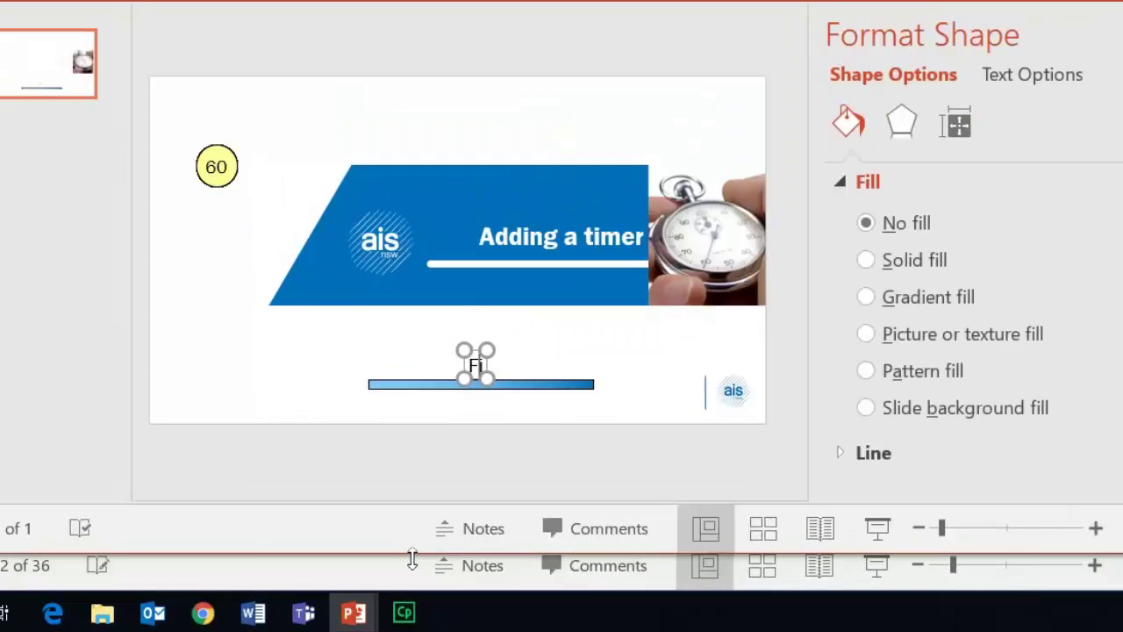
{"action": "type", "text": "Finish"}
{"action": "left_click", "coordinate": [215, 202]}
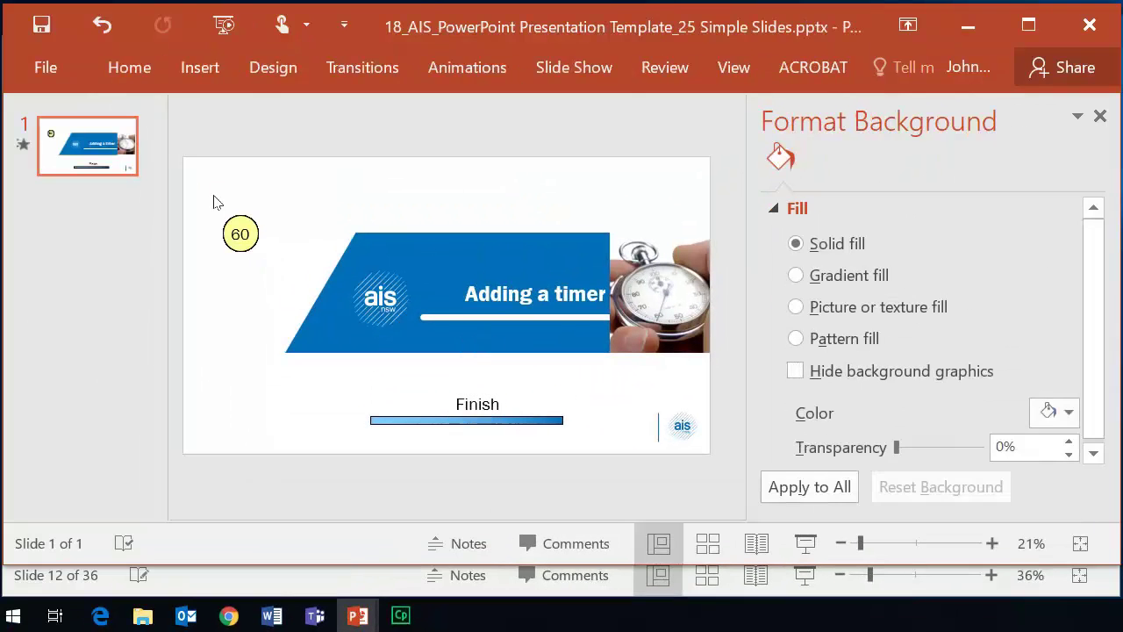
Step: Move the yellow 60 button down to the bottom left beside the Finish bar
{"action": "left_click_drag", "start_coordinate": [203, 191], "coordinate": [297, 292]}
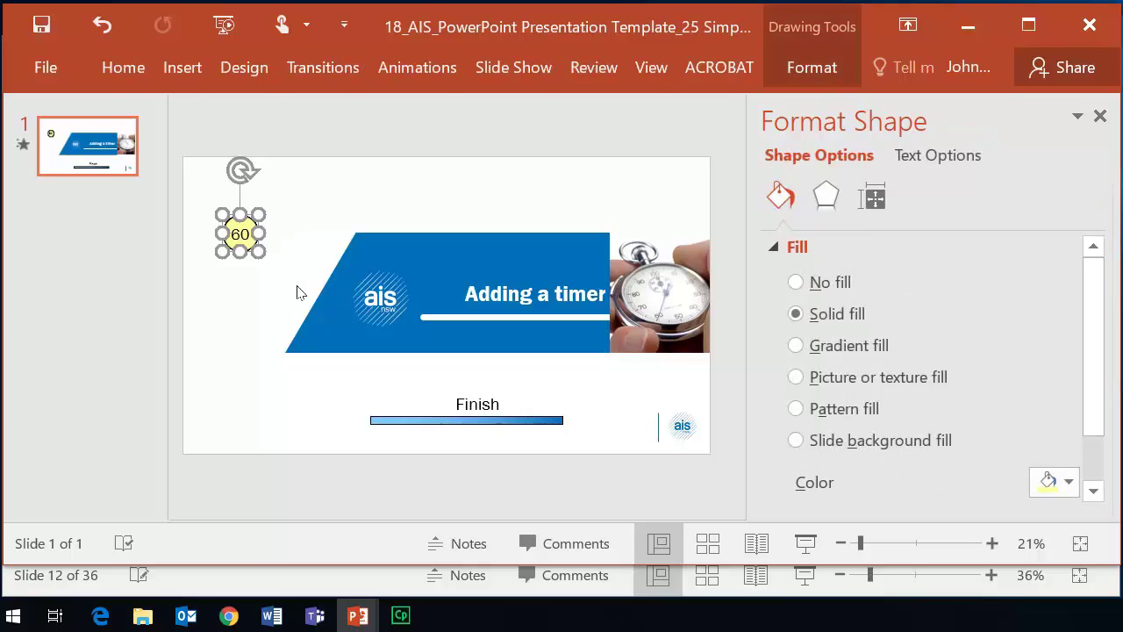
{"action": "key", "text": "ctrl+z"}
{"action": "key", "text": "ctrl+z"}
{"action": "key", "text": "ctrl+z"}
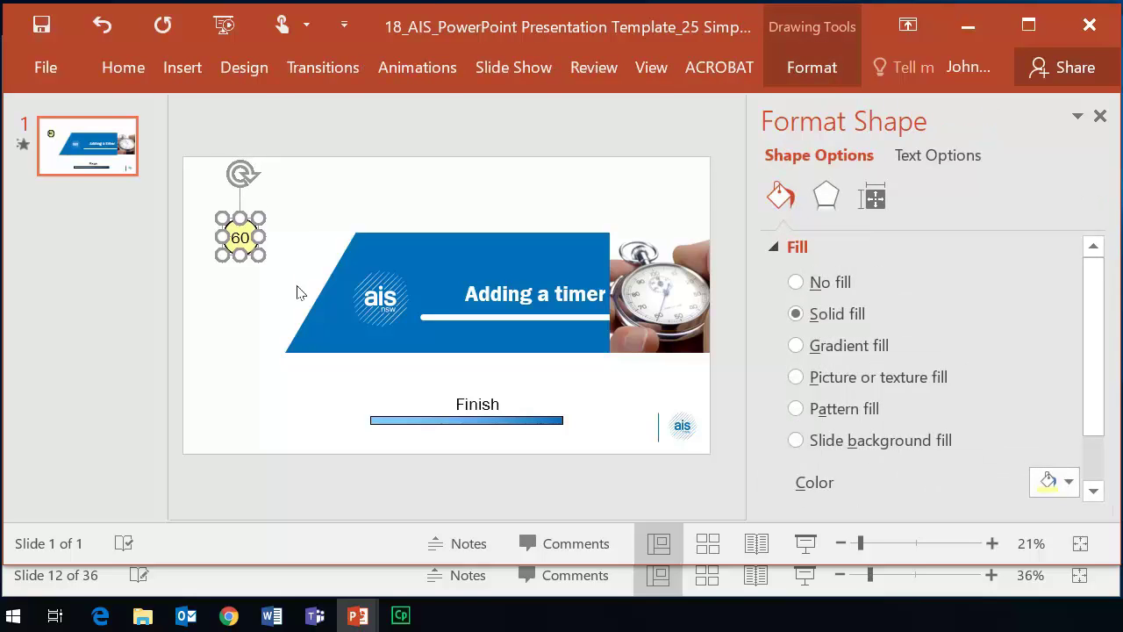
{"action": "key", "text": "ctrl+z"}
{"action": "key", "text": "ctrl+z"}
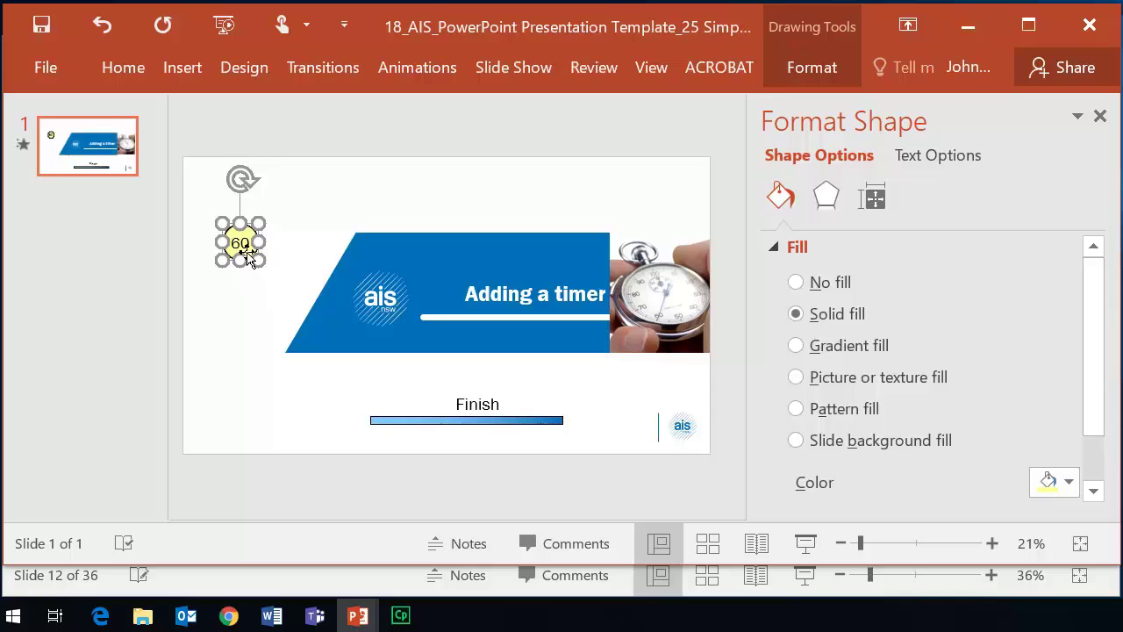
{"action": "left_click_drag", "start_coordinate": [252, 316], "coordinate": [274, 422]}
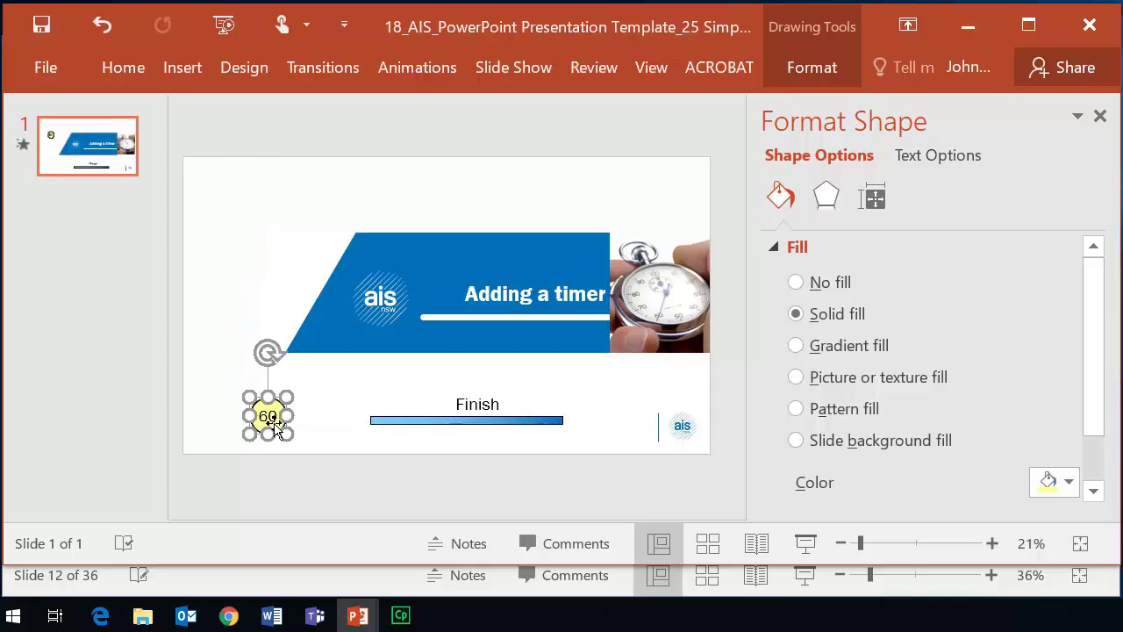
{"action": "left_click", "coordinate": [516, 68]}
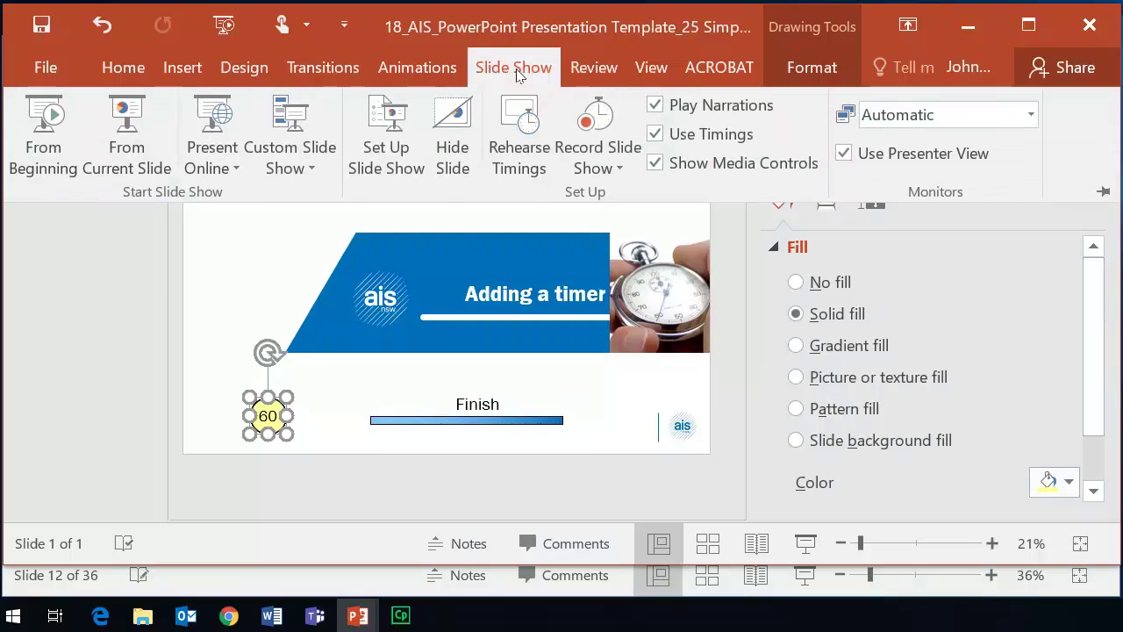
Step: Test the 60 countdown in a slideshow from the current slide, then return to the timers deck
{"action": "left_click", "coordinate": [132, 148]}
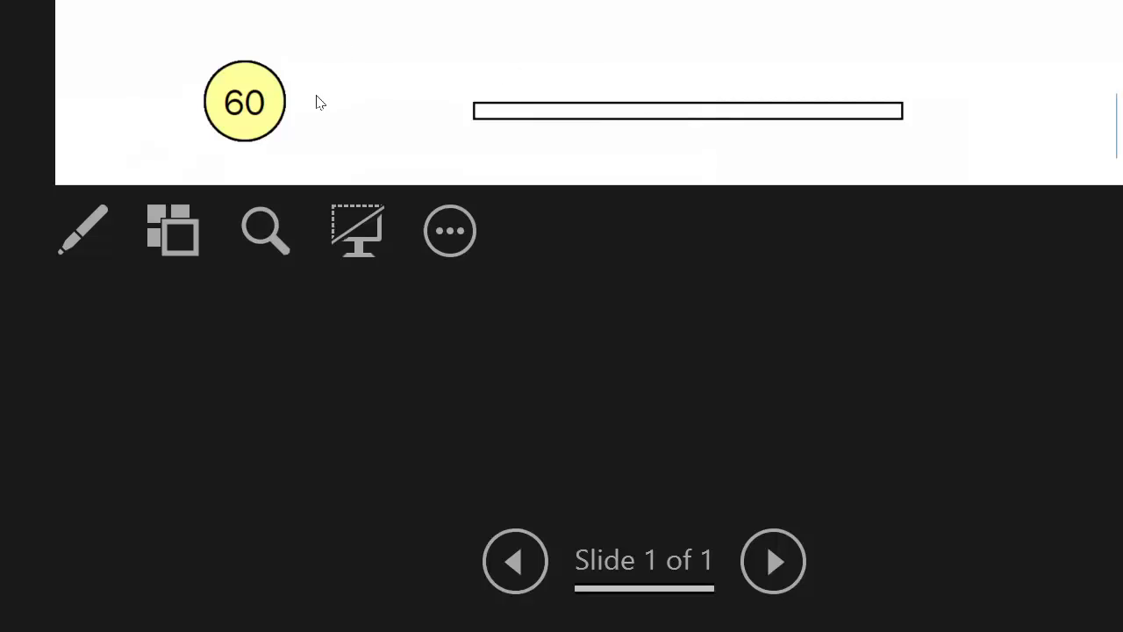
{"action": "left_click", "coordinate": [249, 83]}
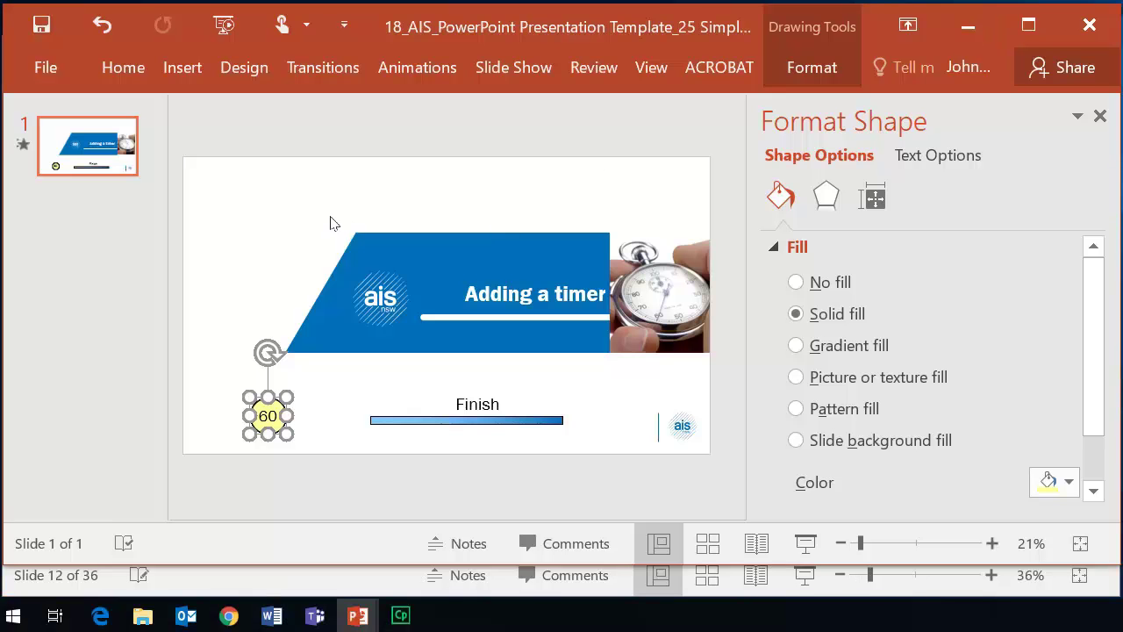
{"action": "key", "text": "alt+Tab"}
{"action": "left_click", "coordinate": [123, 389]}
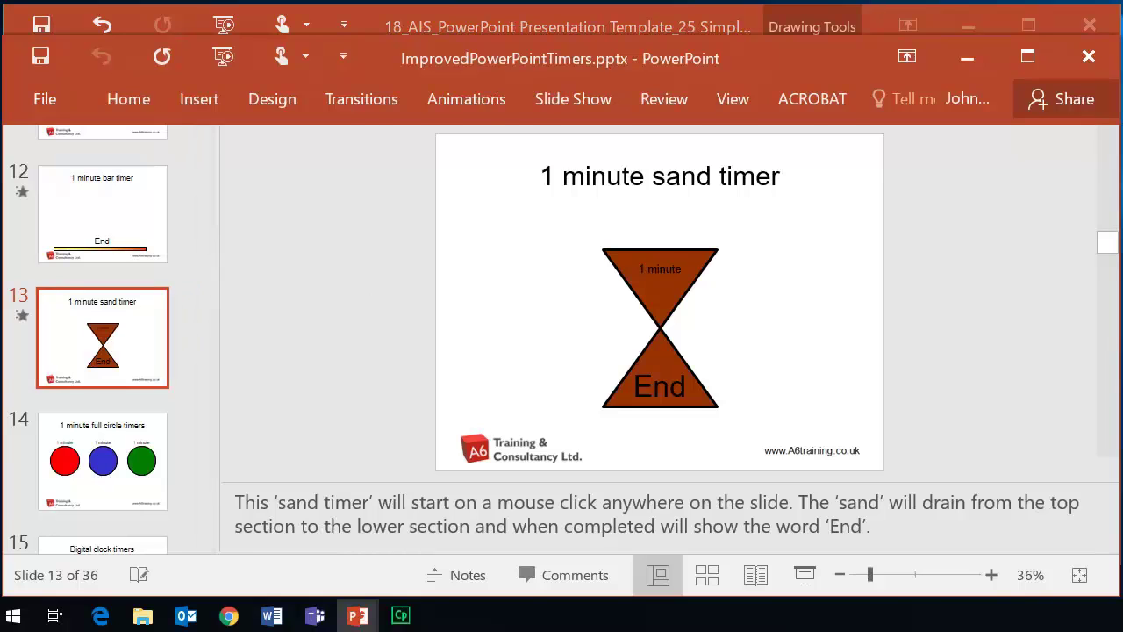
Step: Undo stray edits and select all the hourglass shapes on the 1 minute sand timer slide
{"action": "left_click", "coordinate": [659, 386]}
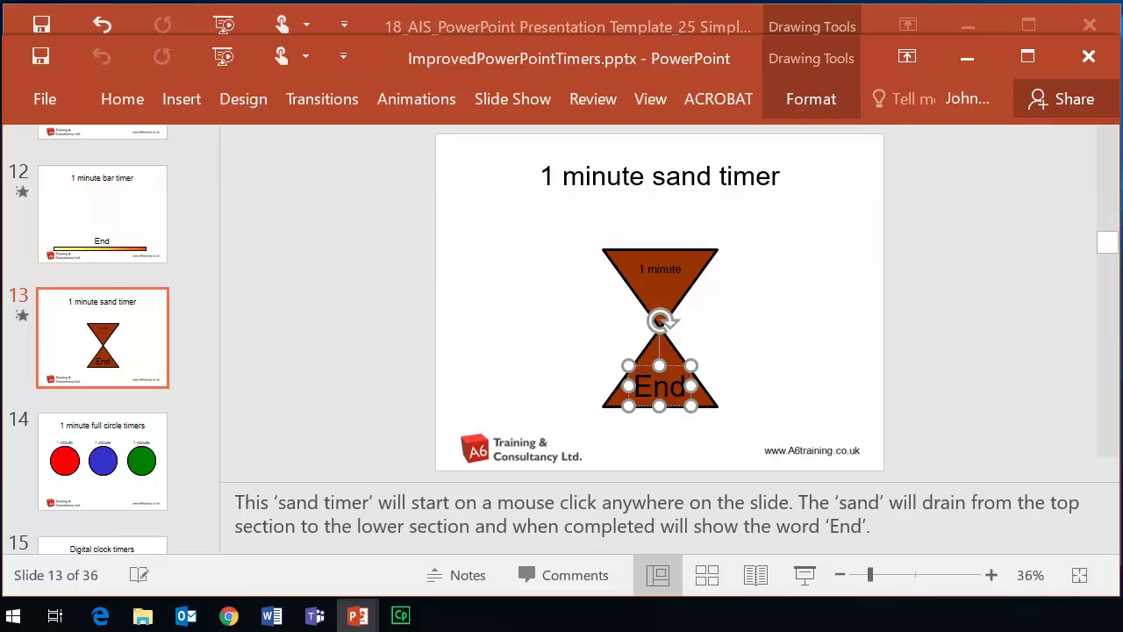
{"action": "key", "text": "ctrl+z"}
{"action": "key", "text": "ctrl+z"}
{"action": "key", "text": "ctrl+z"}
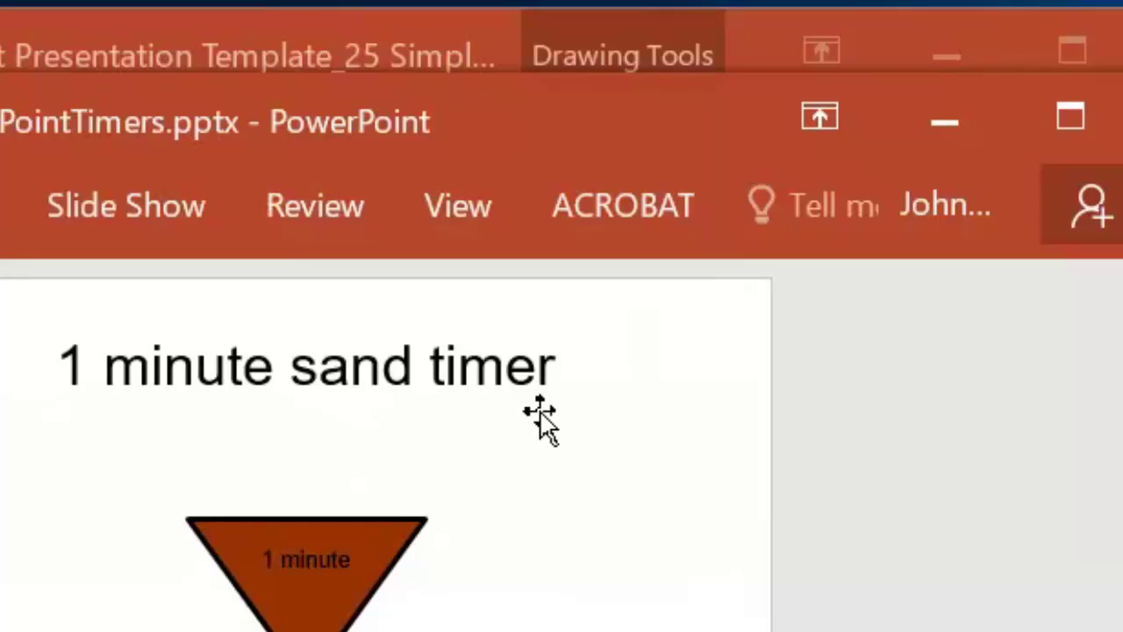
{"action": "left_click_drag", "start_coordinate": [542, 421], "coordinate": [303, 530]}
{"action": "key", "text": "ctrl+z"}
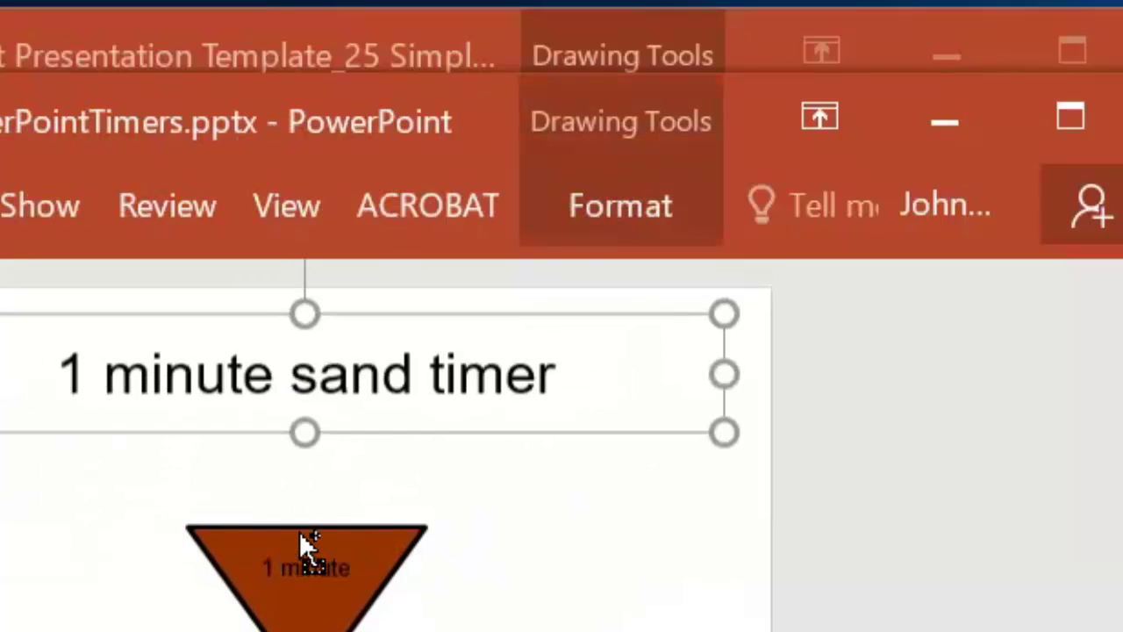
{"action": "left_click", "coordinate": [567, 489]}
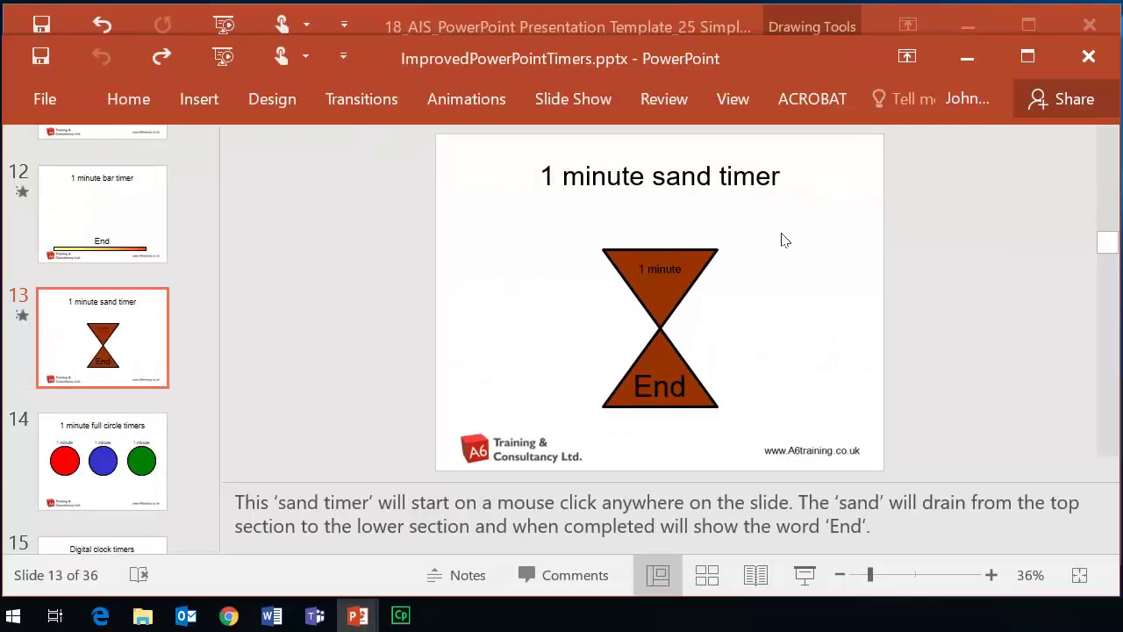
{"action": "mouse_move", "coordinate": [781, 232]}
{"action": "left_mouse_down"}
{"action": "mouse_move", "coordinate": [680, 353]}
{"action": "mouse_move", "coordinate": [607, 406]}
{"action": "mouse_move", "coordinate": [570, 467]}
{"action": "left_mouse_up"}
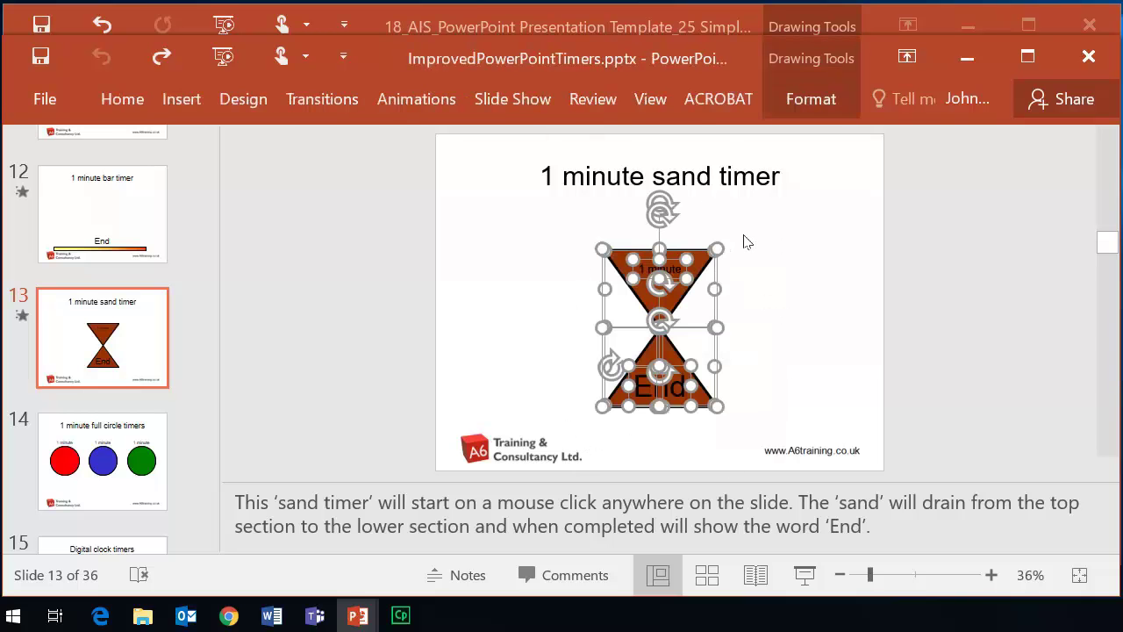
{"action": "left_click", "coordinate": [857, 267]}
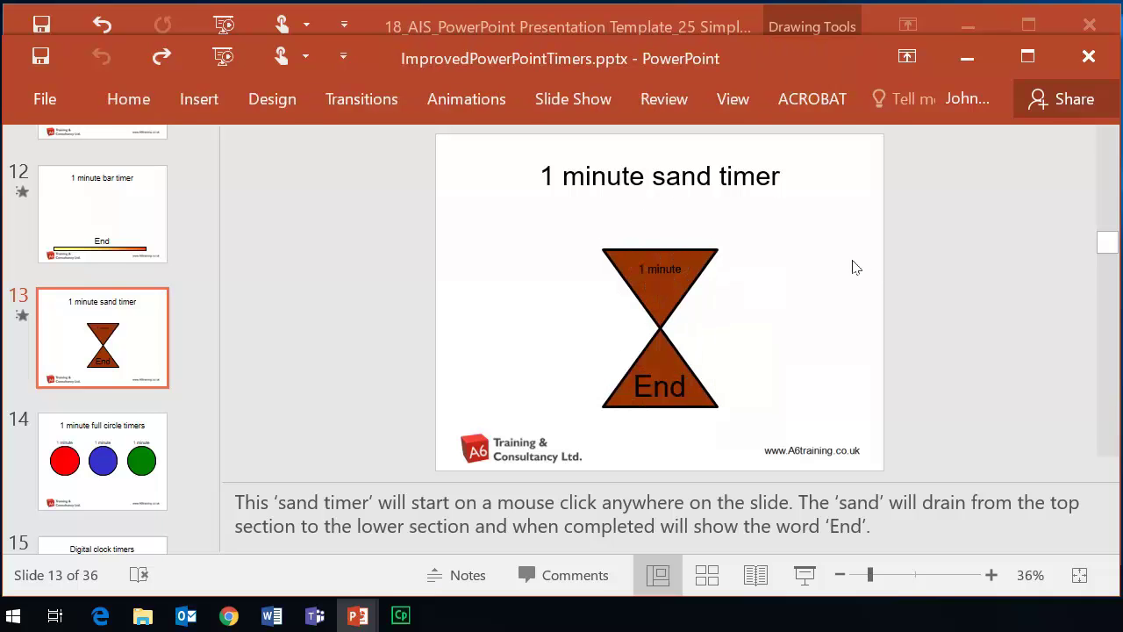
{"action": "mouse_move", "coordinate": [549, 228]}
{"action": "left_mouse_down"}
{"action": "mouse_move", "coordinate": [621, 263]}
{"action": "mouse_move", "coordinate": [759, 446]}
{"action": "left_mouse_up"}
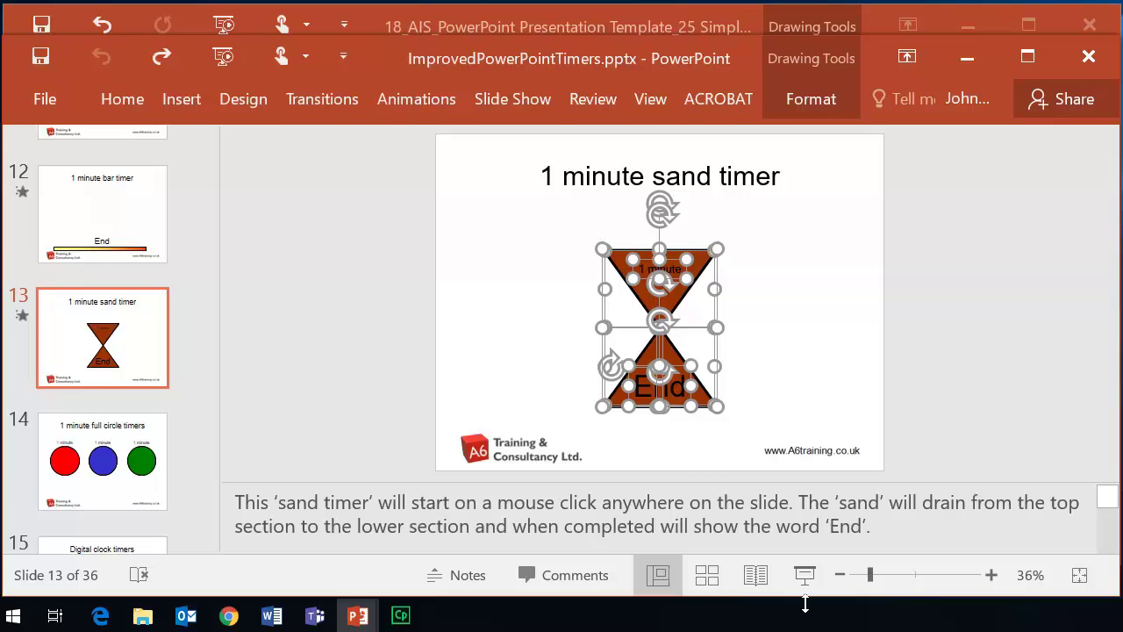